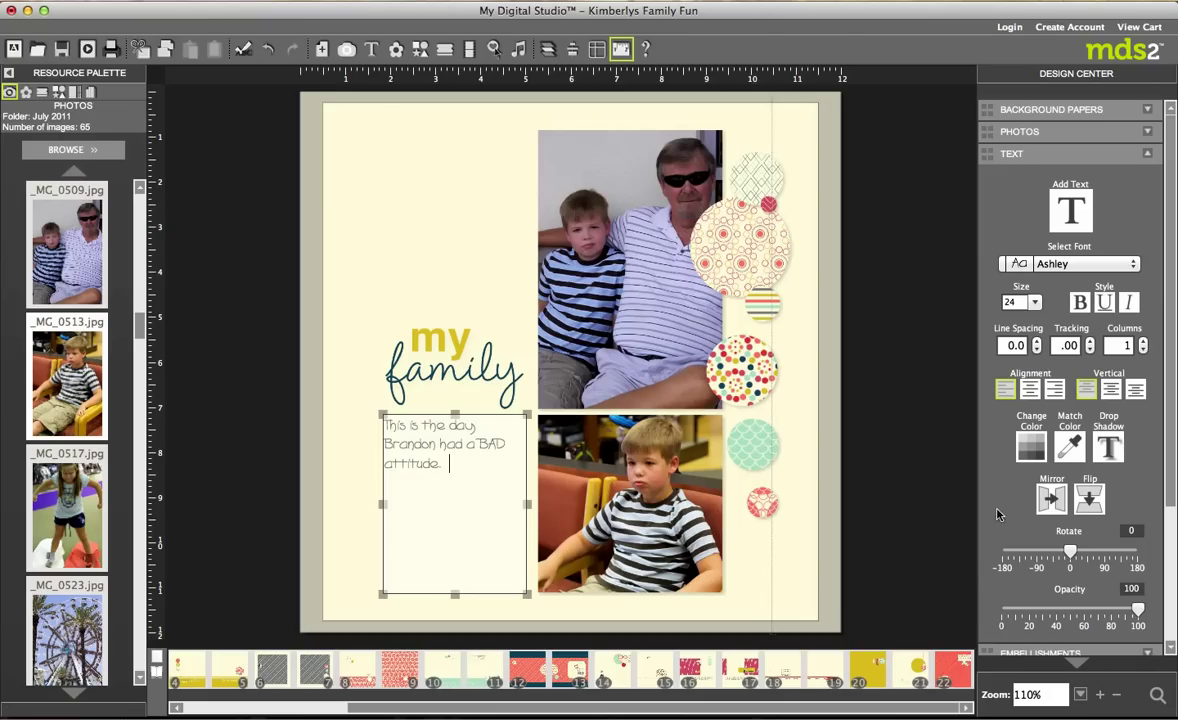
pyautogui.scroll(-4, 1052, 224)
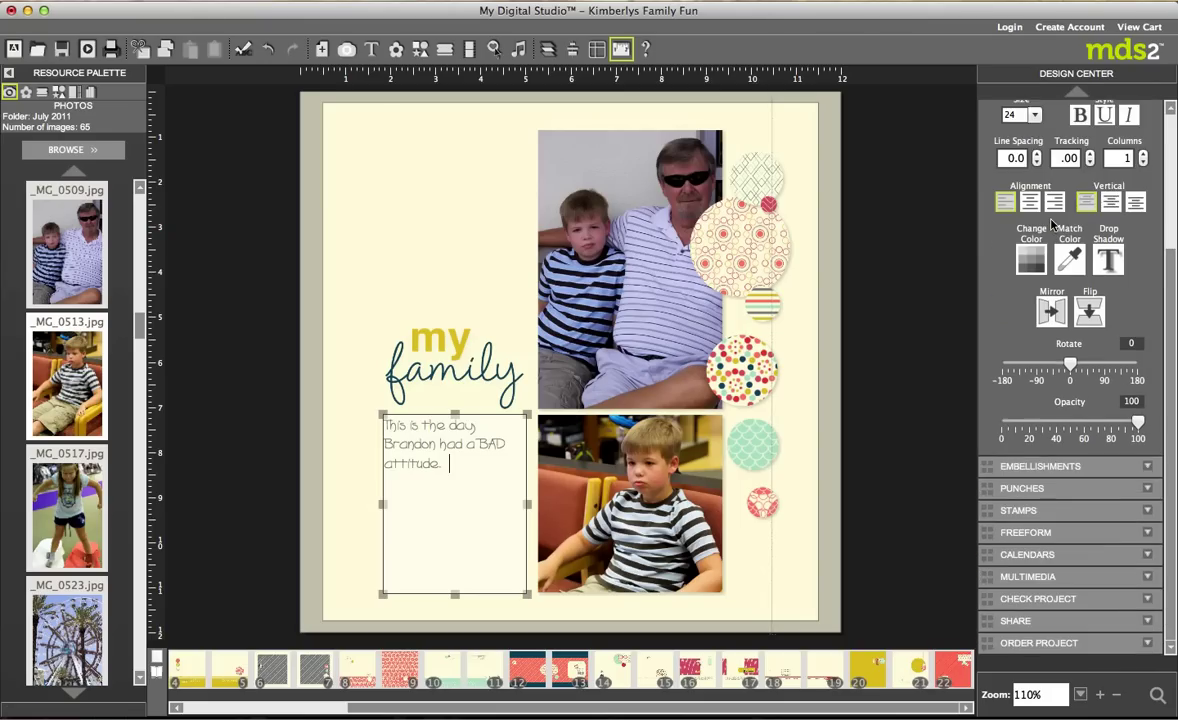
pyautogui.scroll(4, 1052, 224)
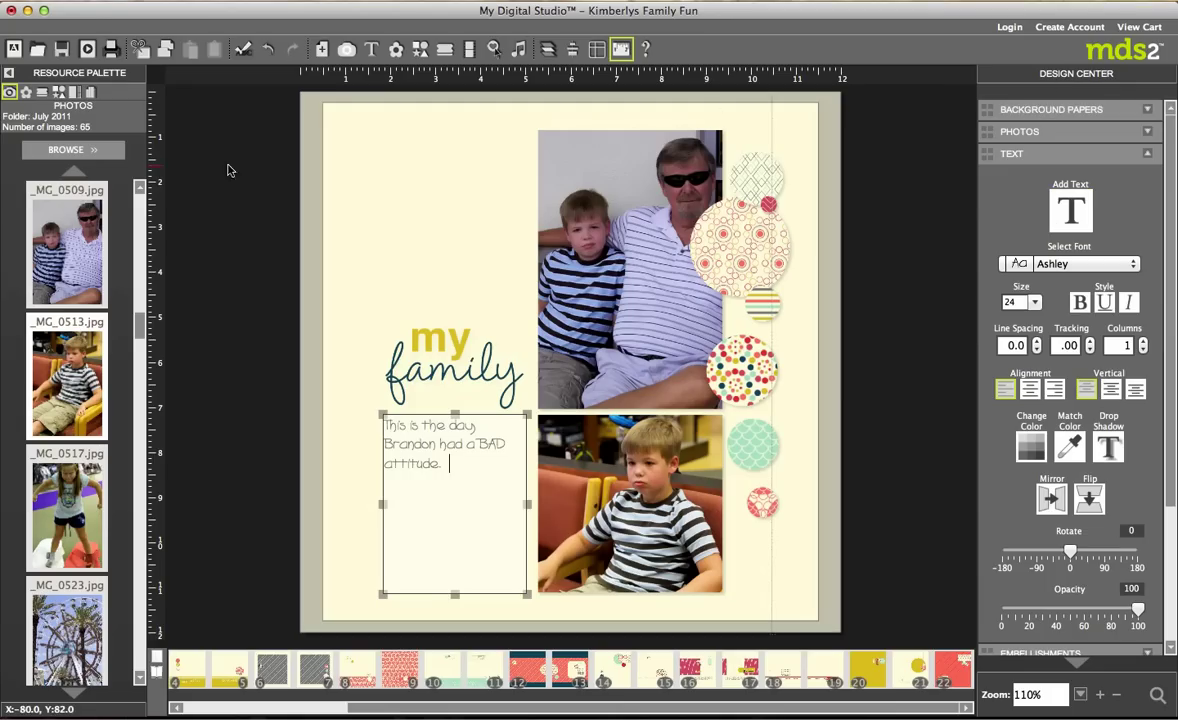
pyautogui.click(458, 174)
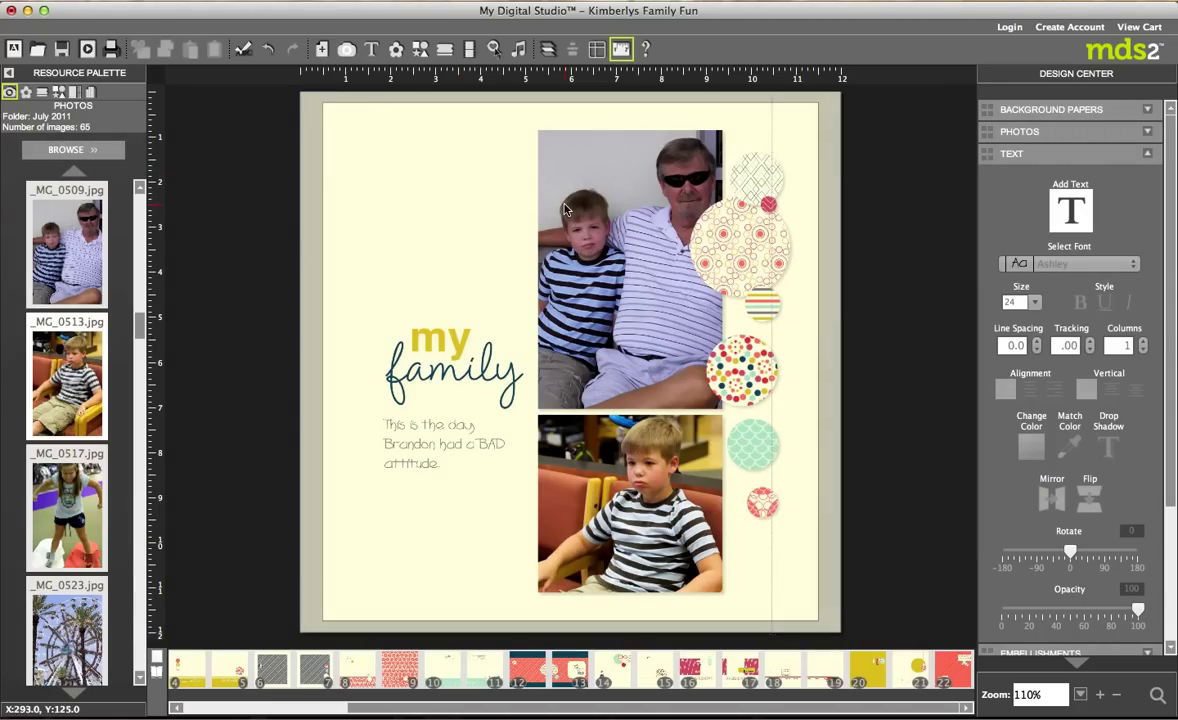
pyautogui.hscroll(-5, 283, 668)
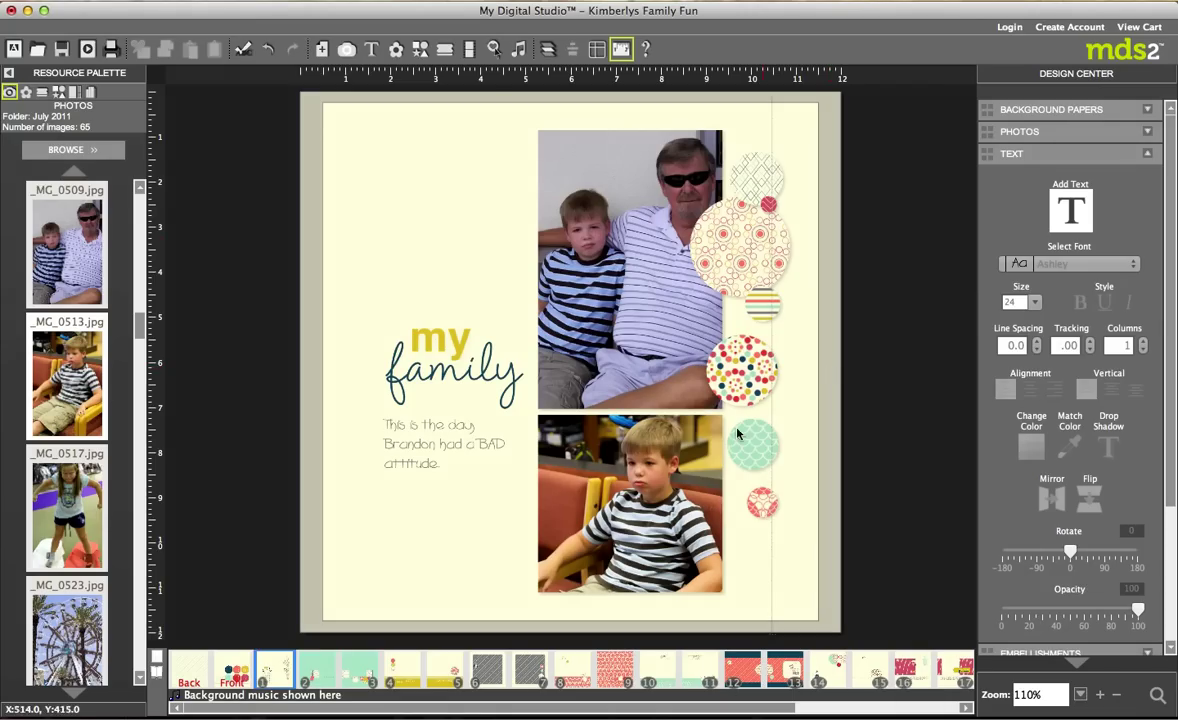
# - Turn off the Page Bleed Area overlay on the "my family" page
pyautogui.click(344, 1)
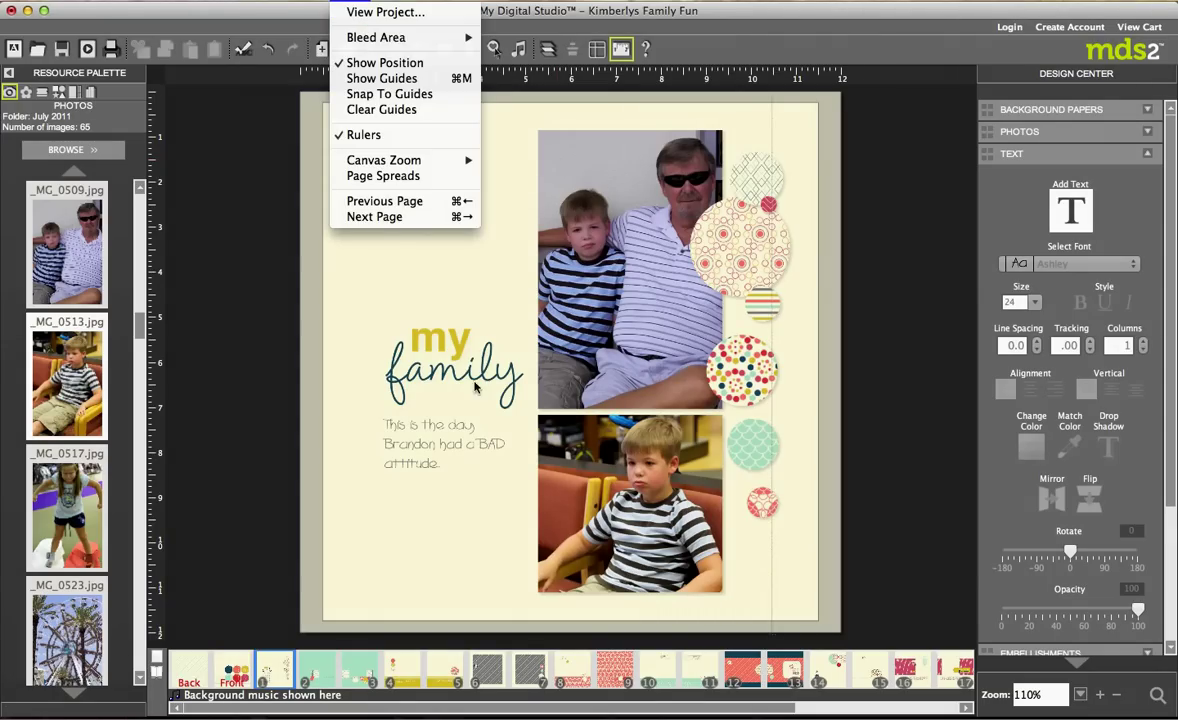
pyautogui.click(443, 493)
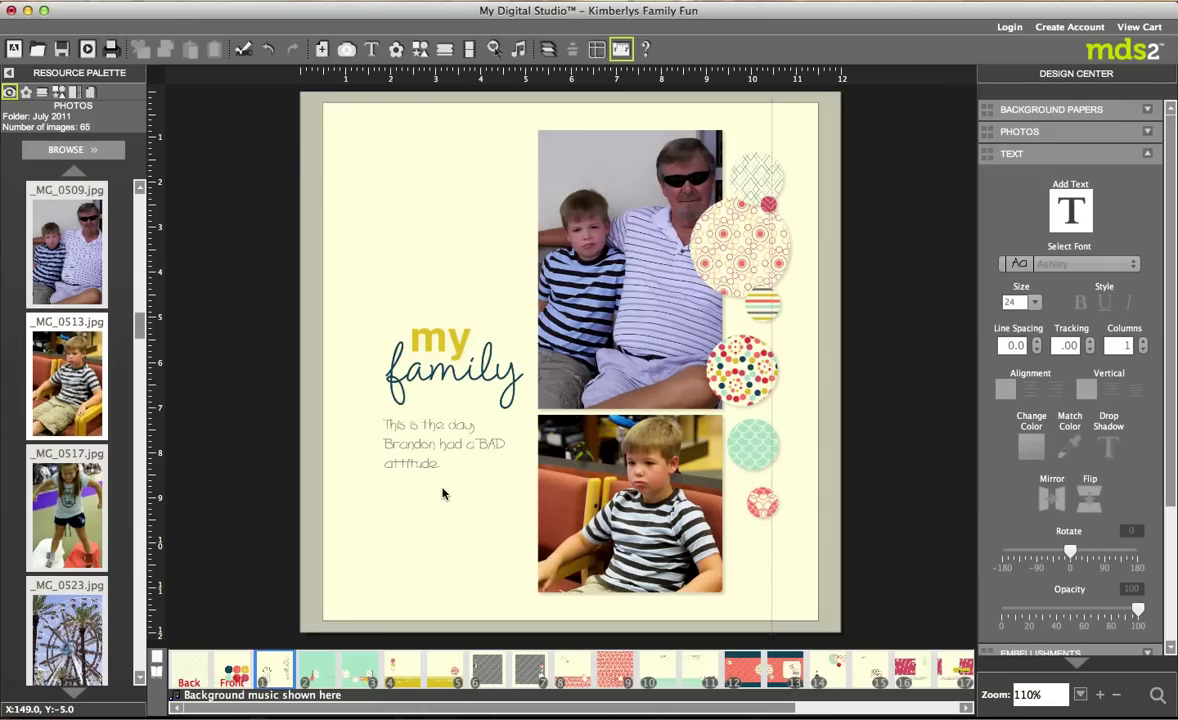
pyautogui.click(351, 2)
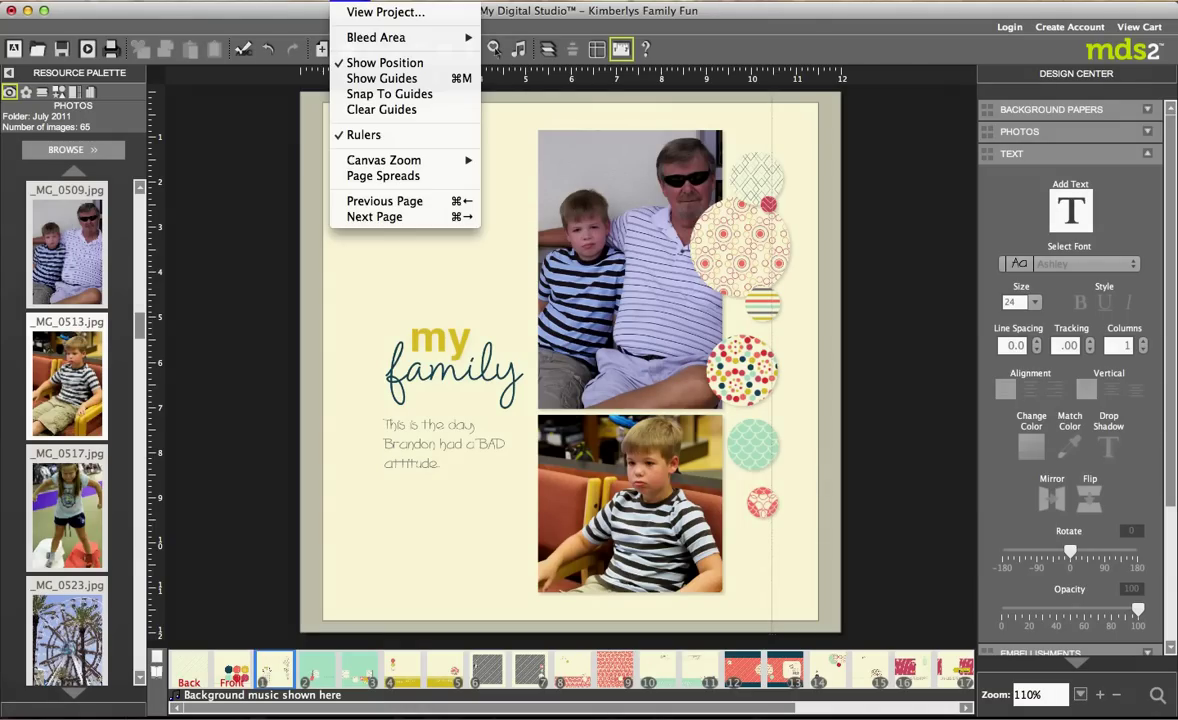
pyautogui.moveTo(468, 37)
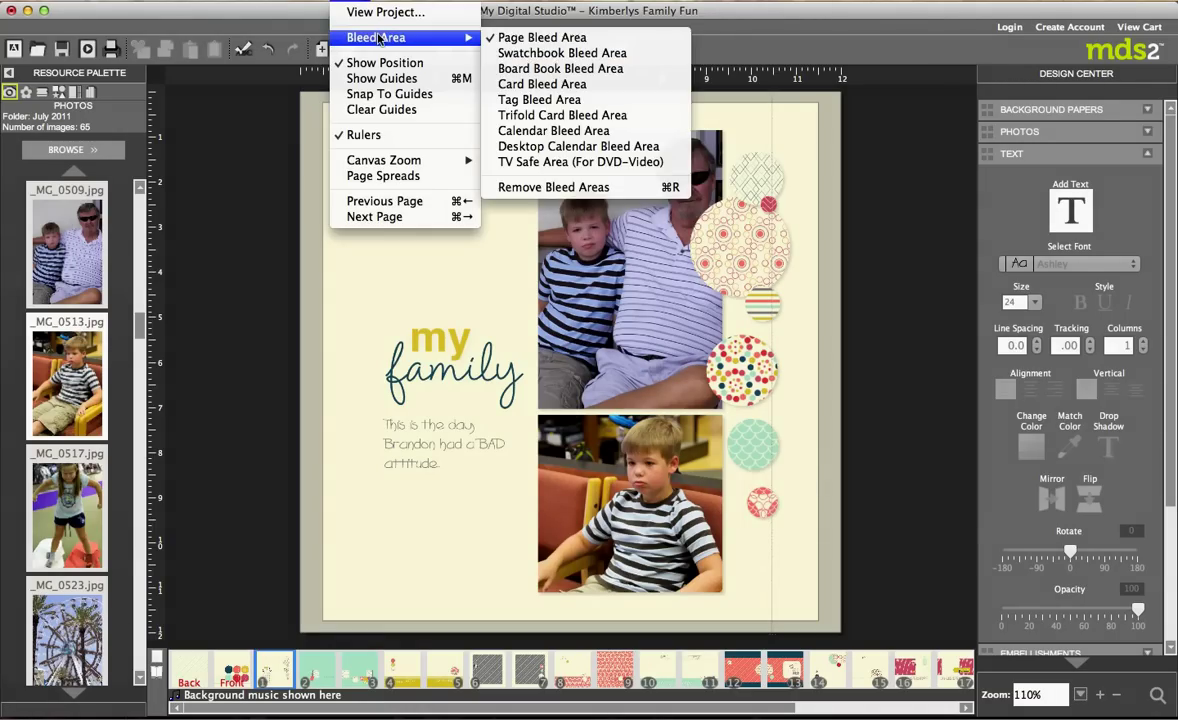
pyautogui.click(515, 38)
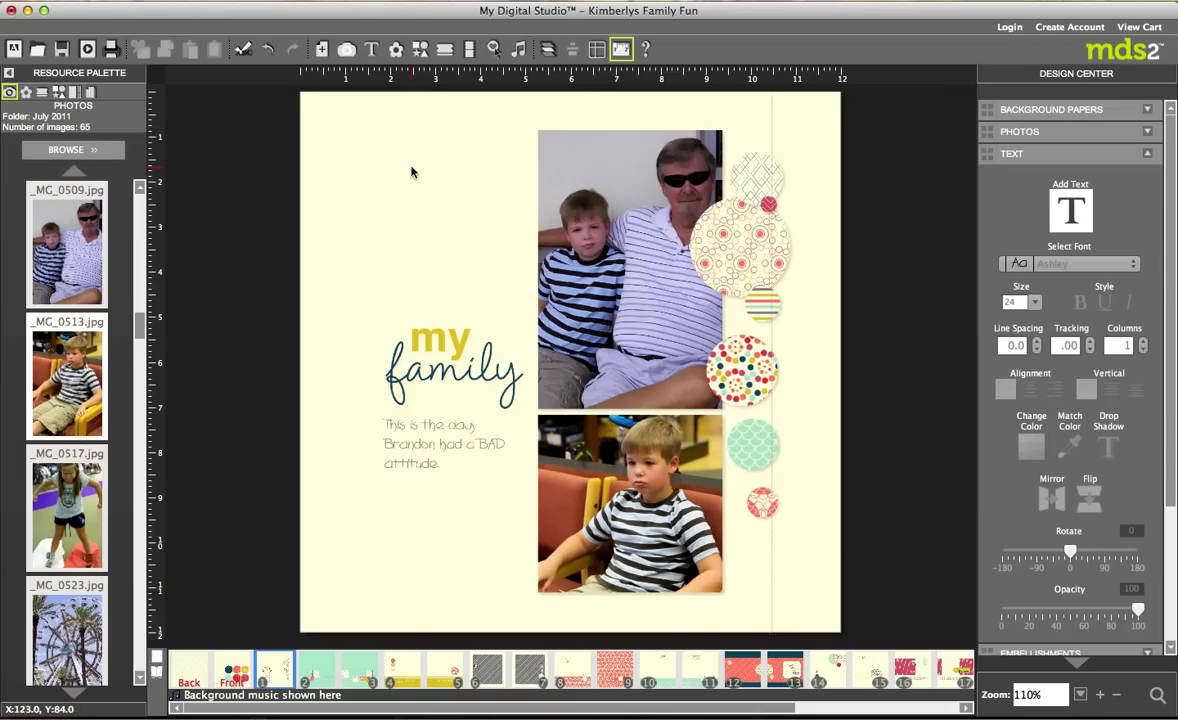
# - Open the colour palette for the page background to view its swatches, and close it without choosing one
pyautogui.click(1061, 110)
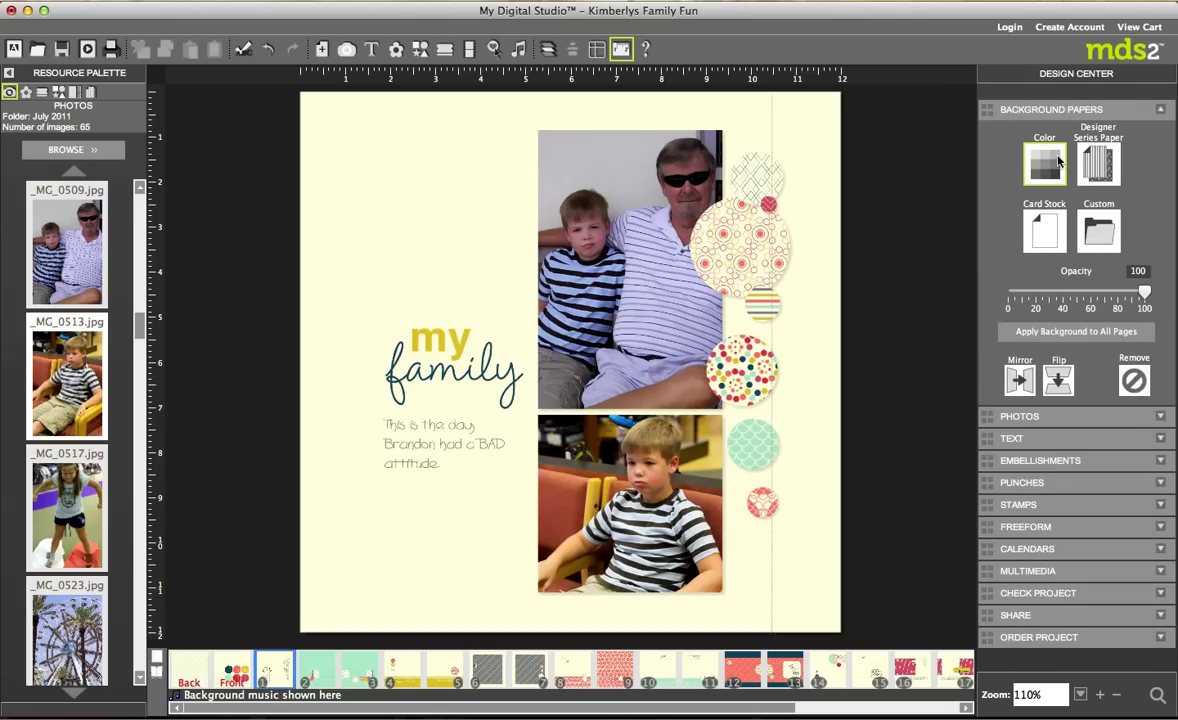
pyautogui.moveTo(1056, 160); pyautogui.dragTo(546, 377)
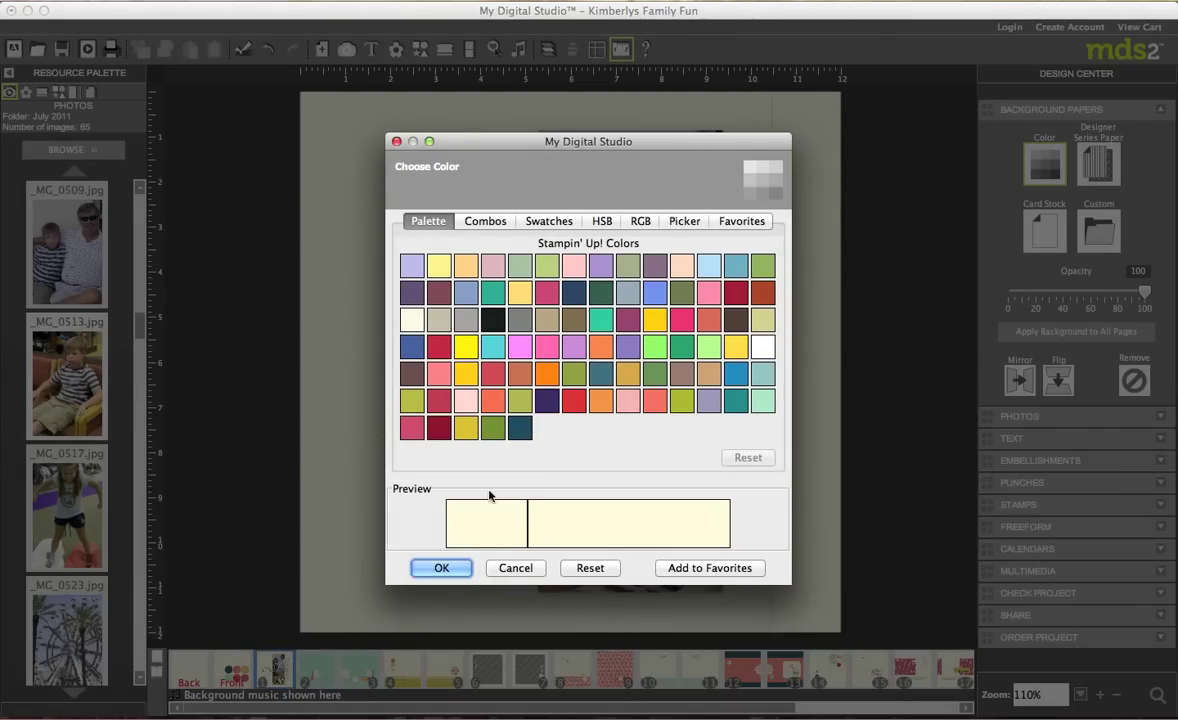
pyautogui.click(505, 567)
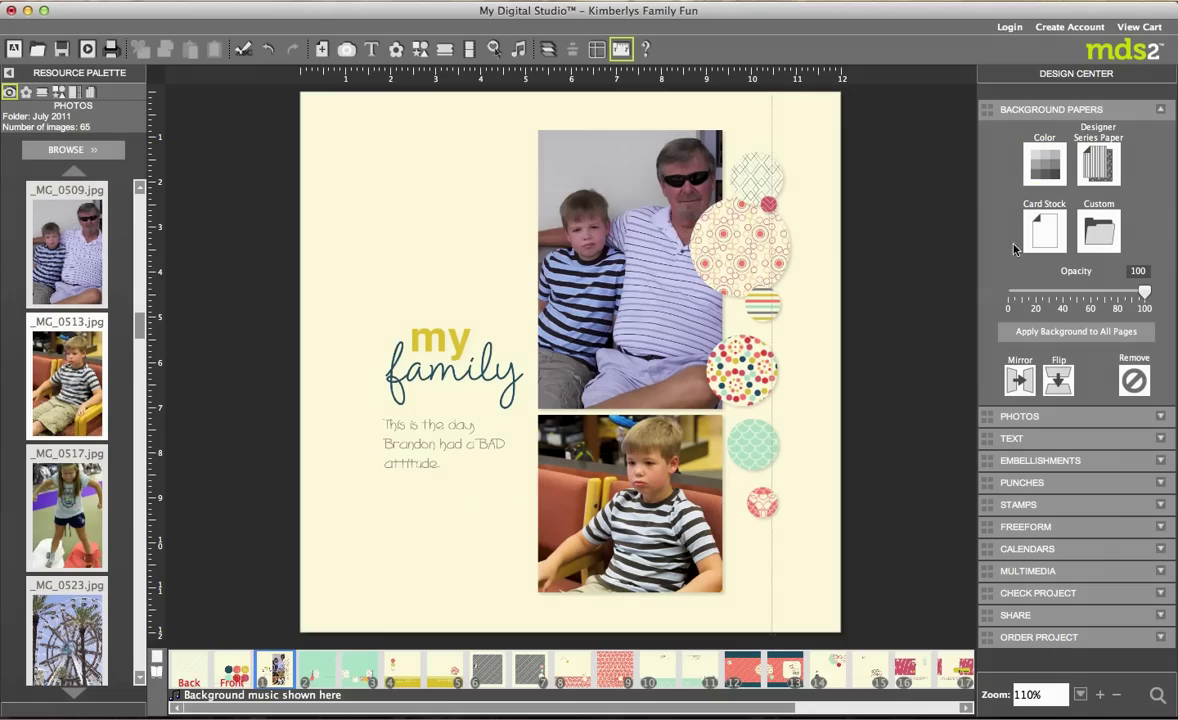
# - Preview several textured card stocks and apply Textured Card Stock – Kraft as the page background
pyautogui.click(1043, 230)
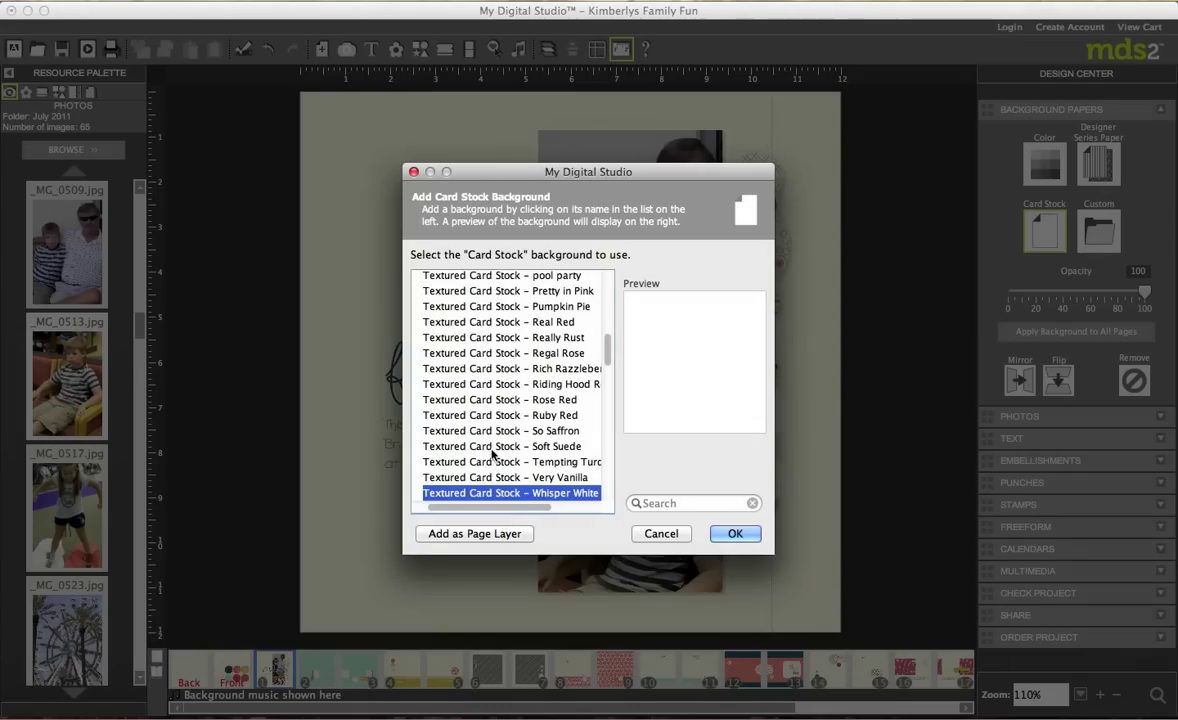
pyautogui.scroll(10, 517, 375)
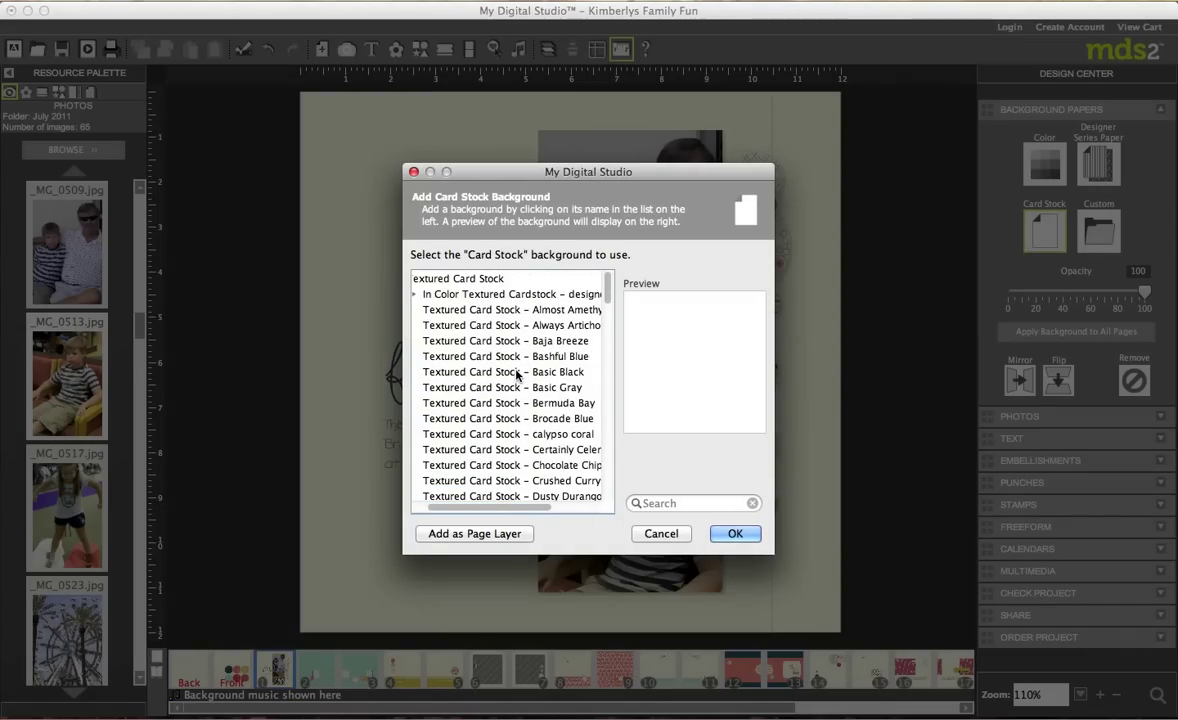
pyautogui.scroll(-5, 517, 375)
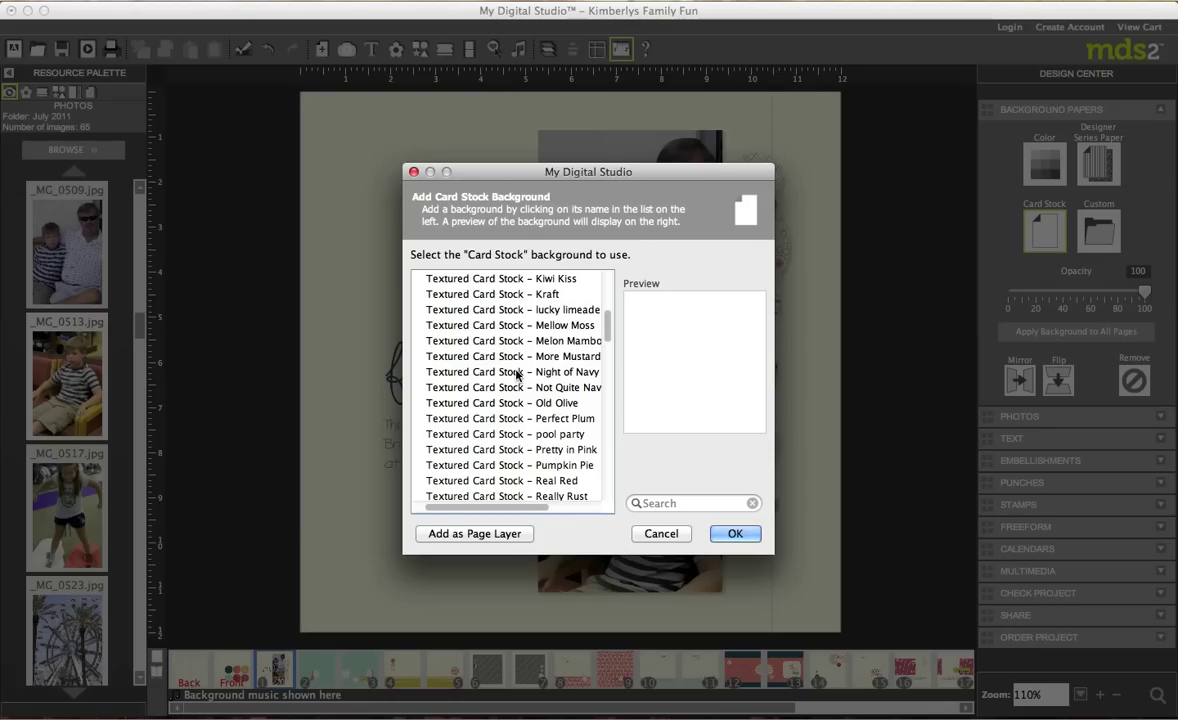
pyautogui.scroll(-3, 517, 375)
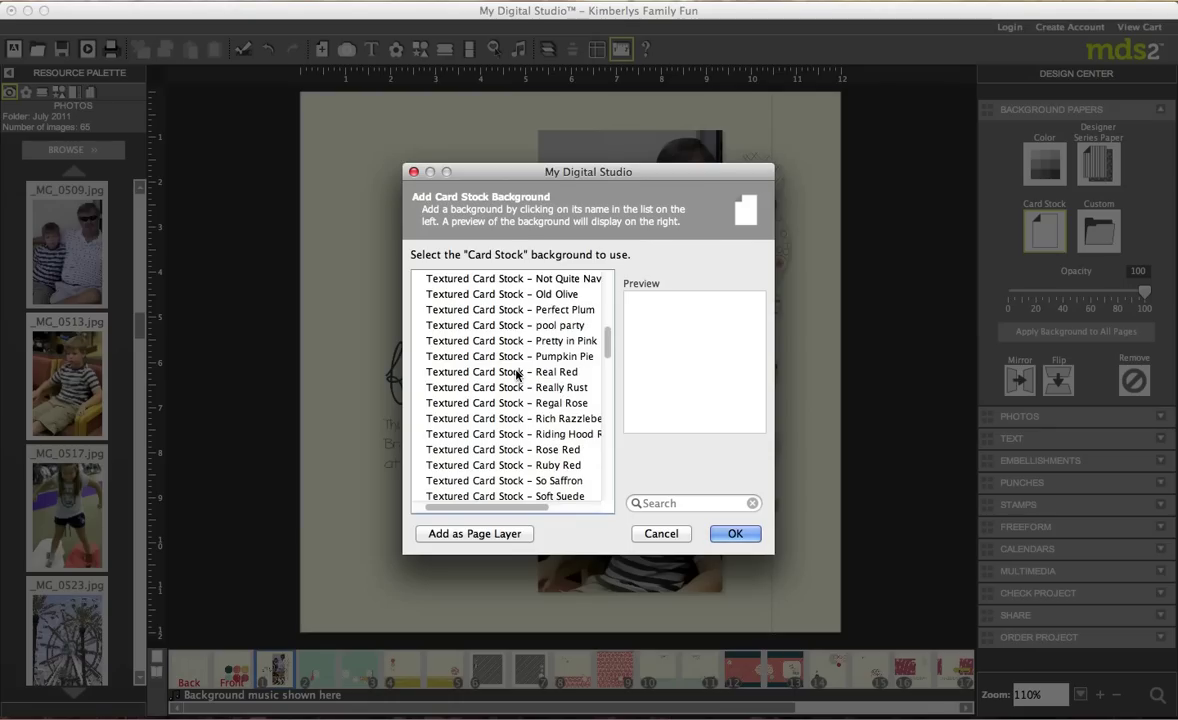
pyautogui.click(565, 388)
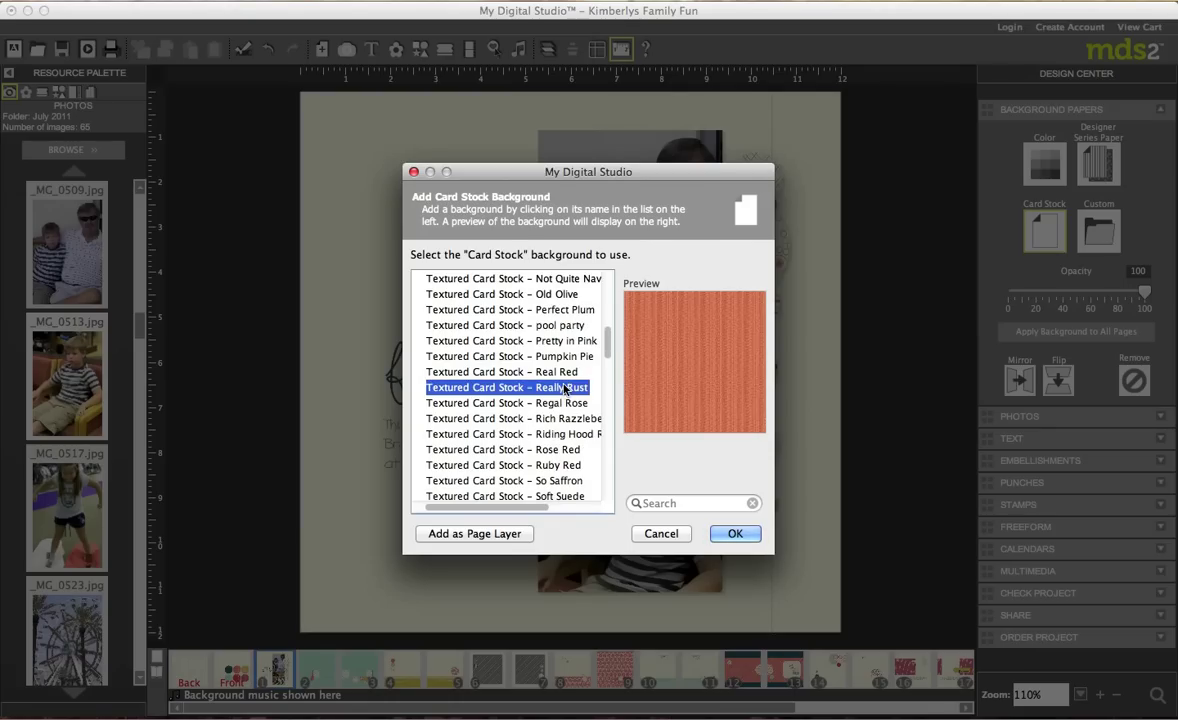
pyautogui.scroll(-5, 564, 389)
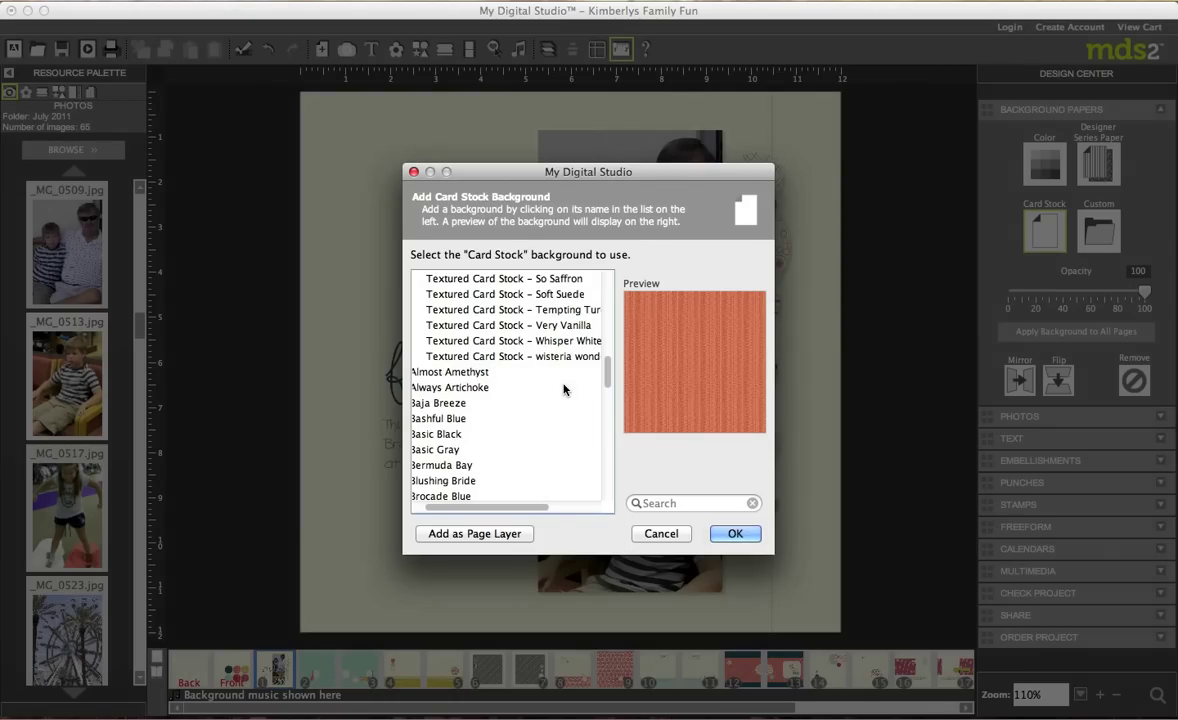
pyautogui.scroll(3, 564, 389)
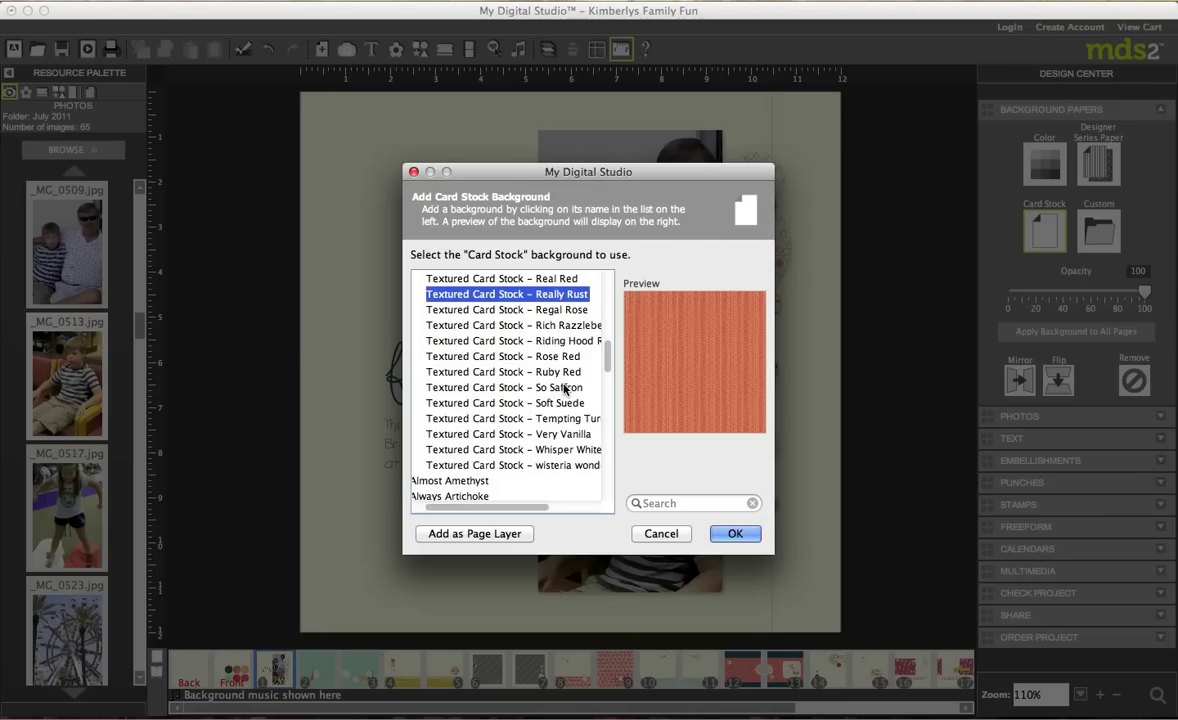
pyautogui.click(562, 436)
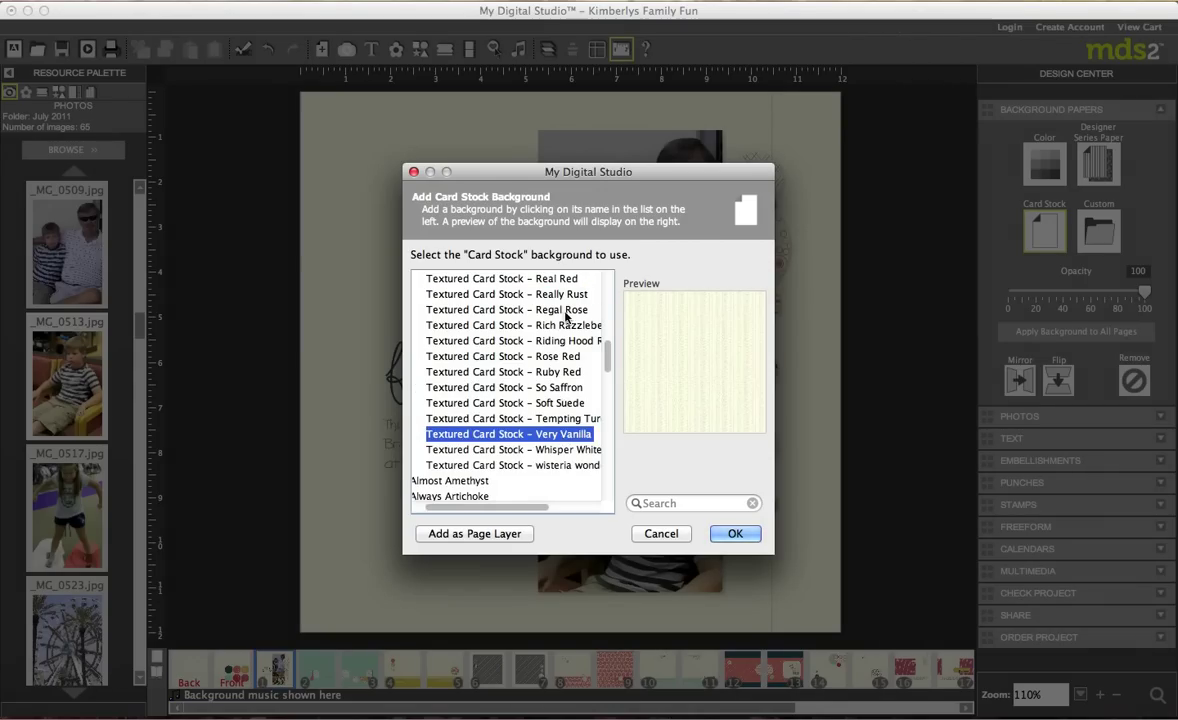
pyautogui.scroll(6, 564, 400)
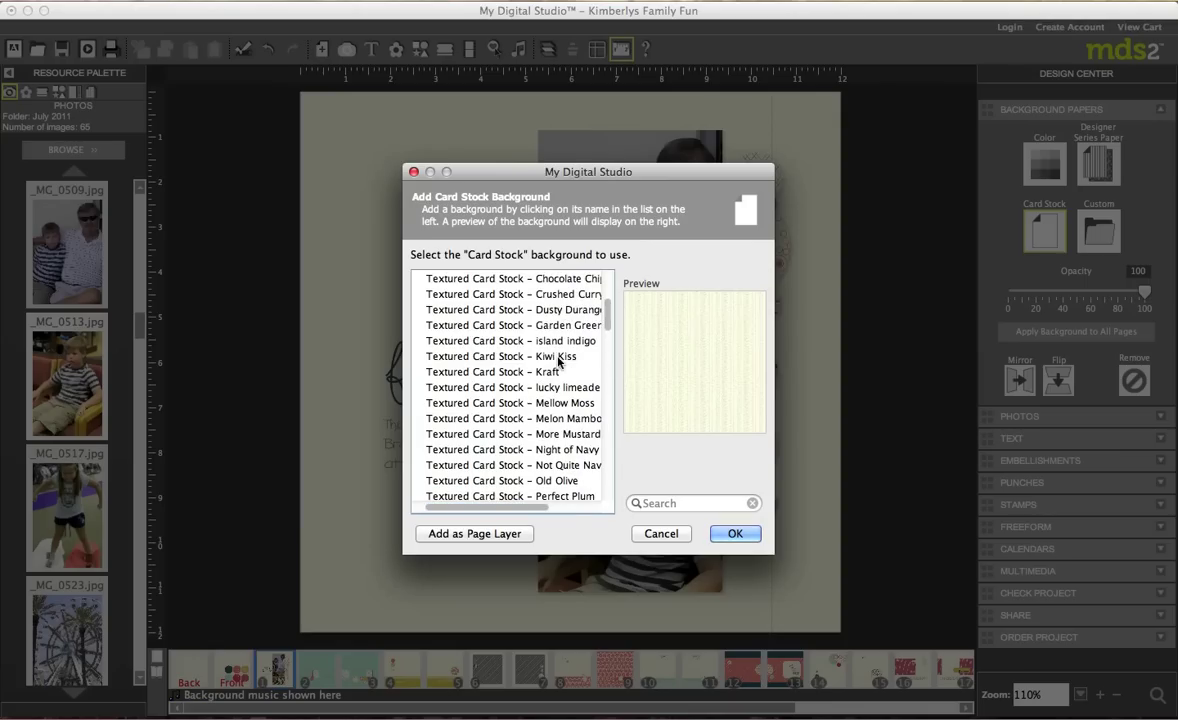
pyautogui.click(508, 371)
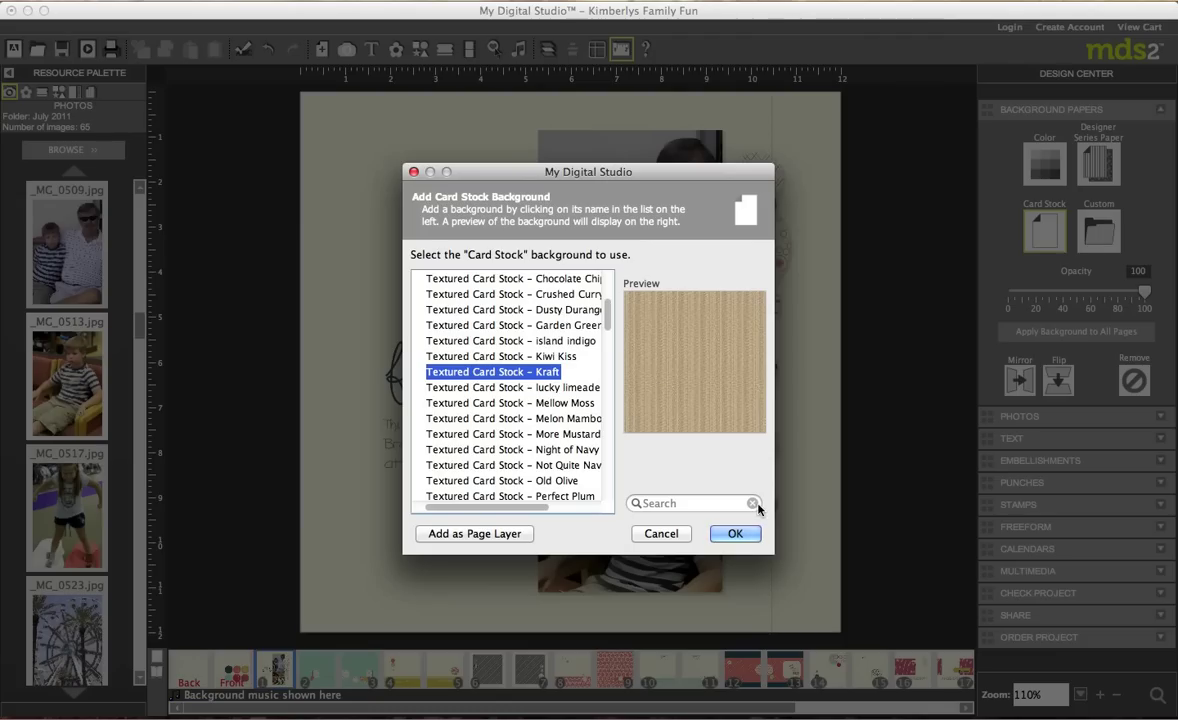
pyautogui.click(731, 535)
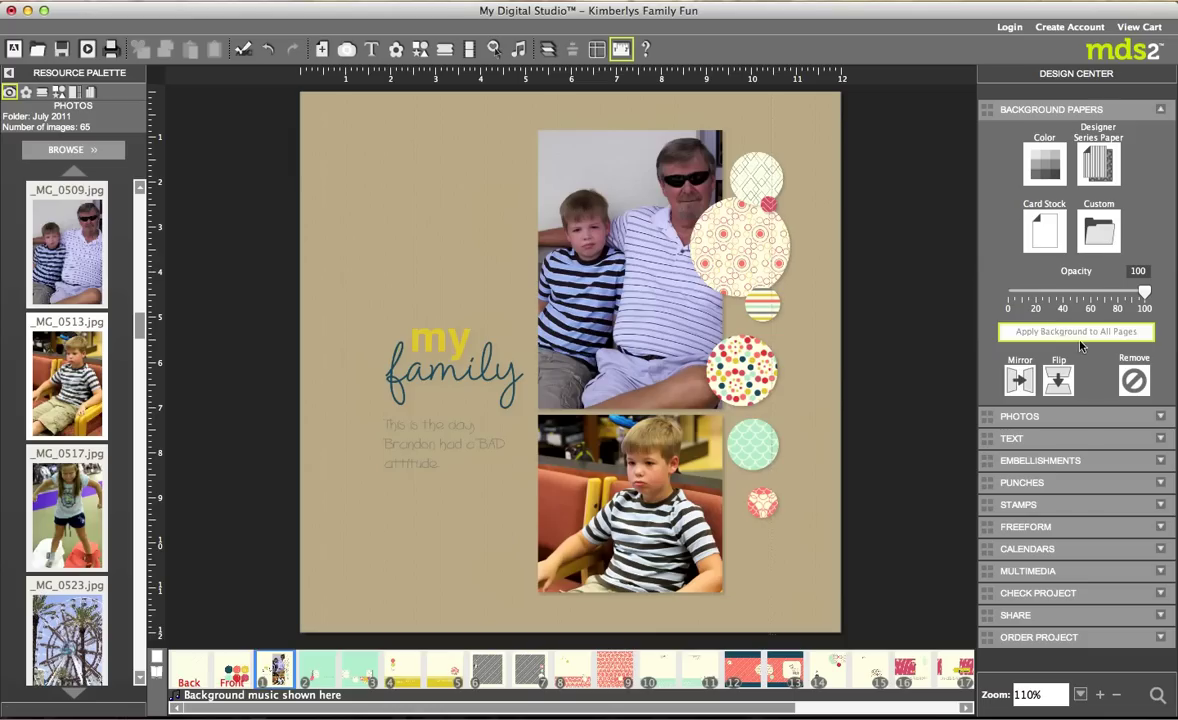
# - Look through the Designer Series Paper background categories and the Designer Kits group, and close the selection without applying a paper
pyautogui.click(1101, 170)
pyautogui.click(1101, 170)
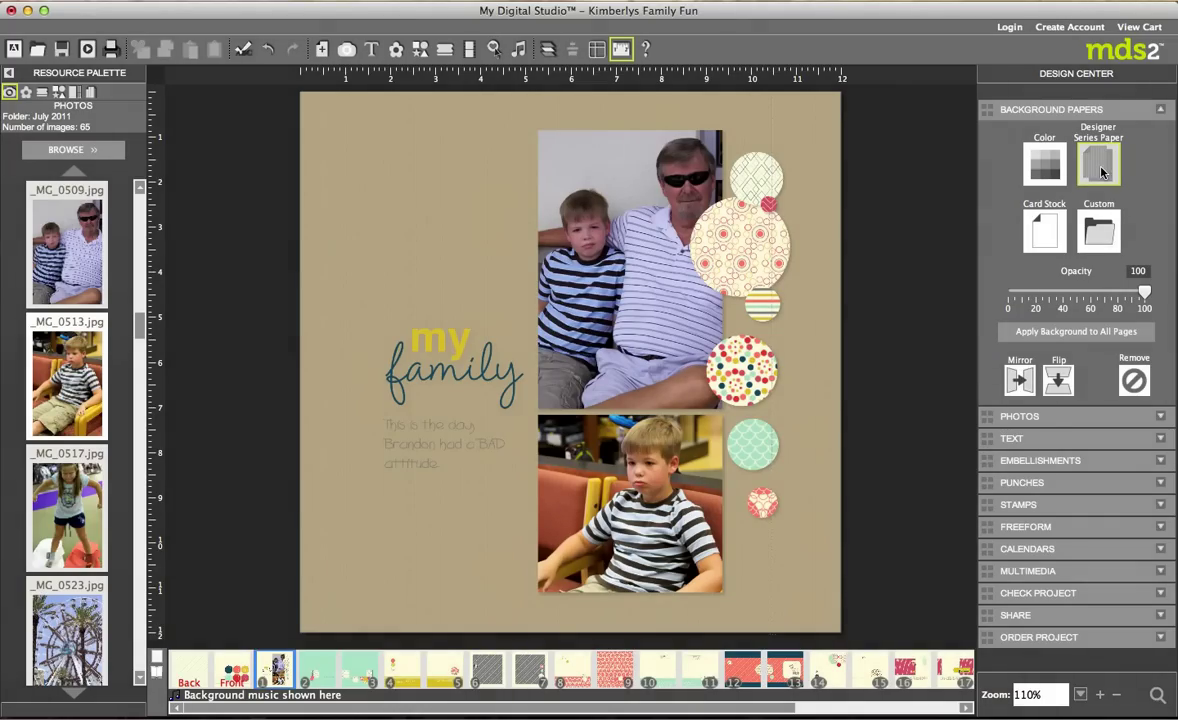
pyautogui.scroll(3, 449, 327)
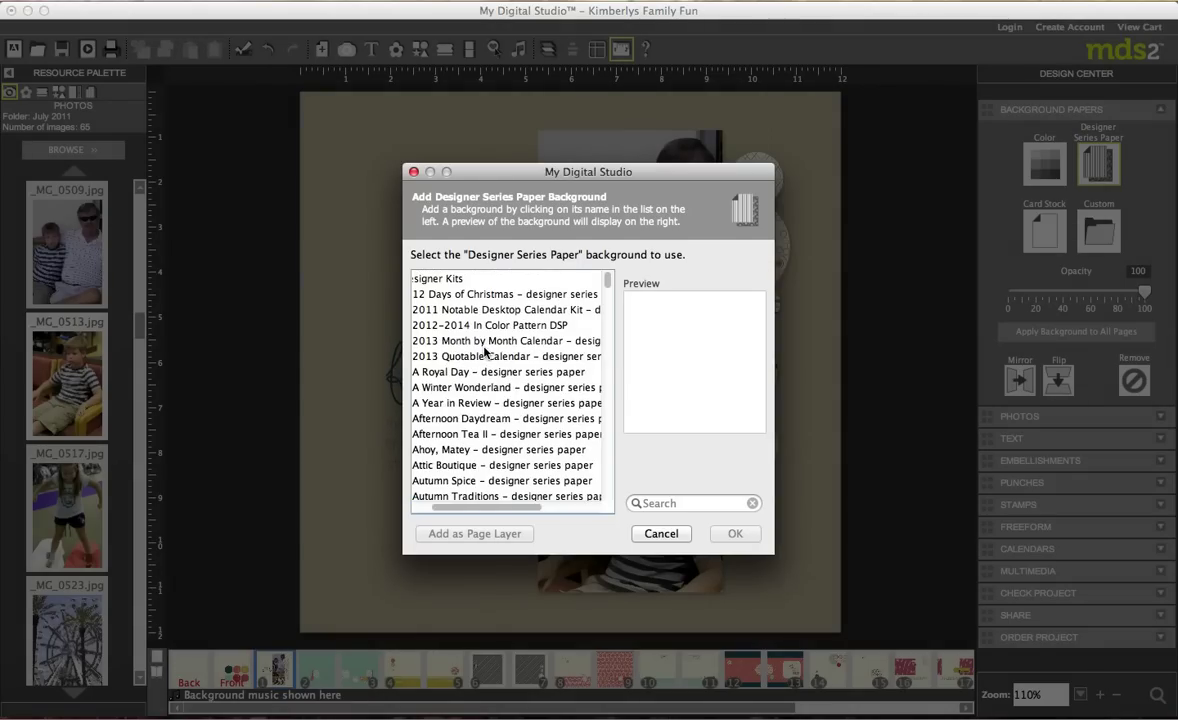
pyautogui.hscroll(-3, 484, 350)
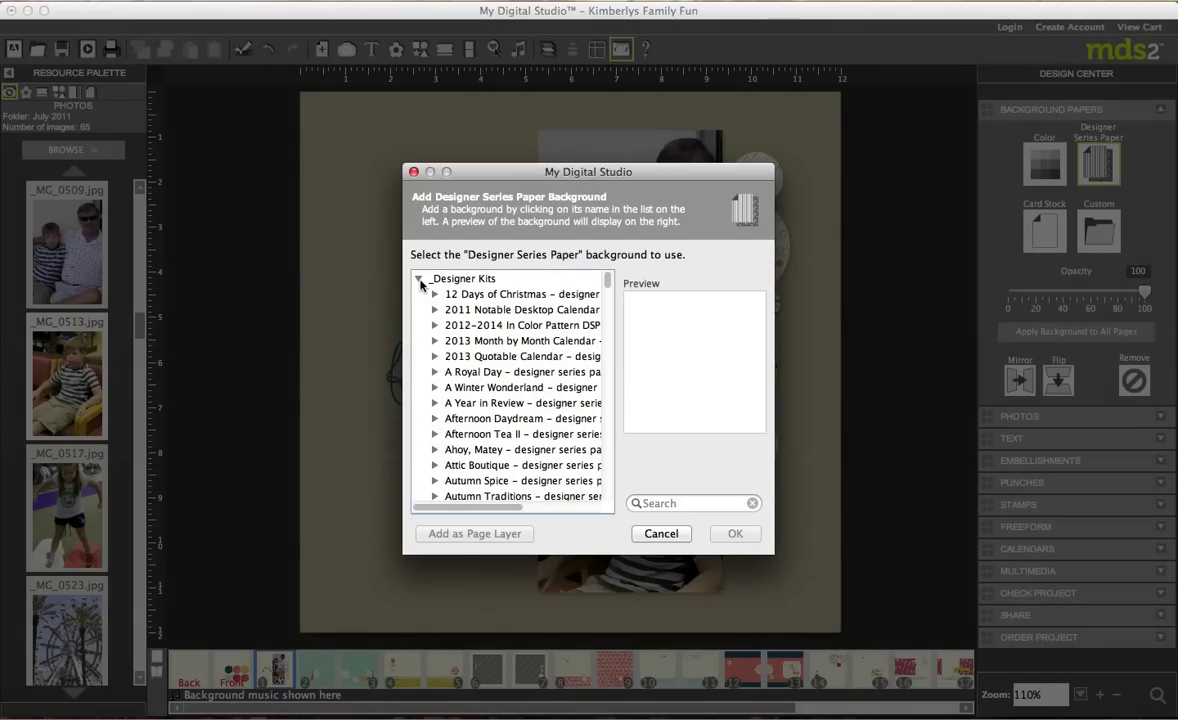
pyautogui.click(419, 281)
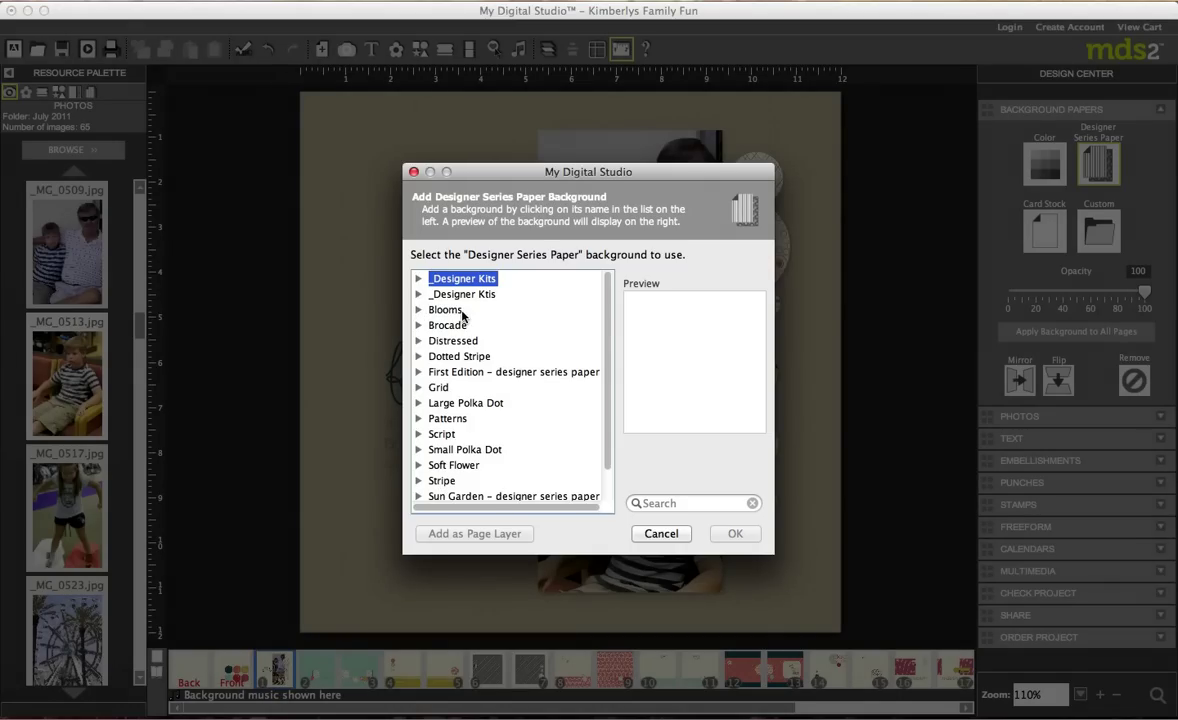
pyautogui.click(418, 278)
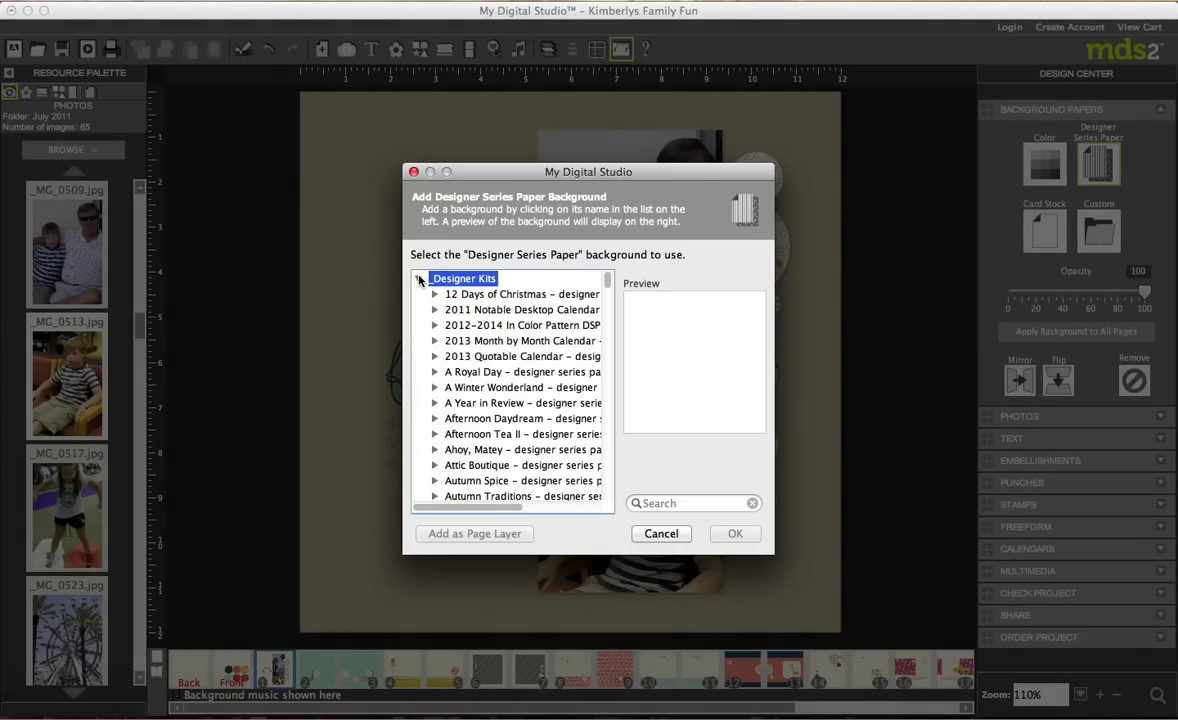
pyautogui.click(661, 533)
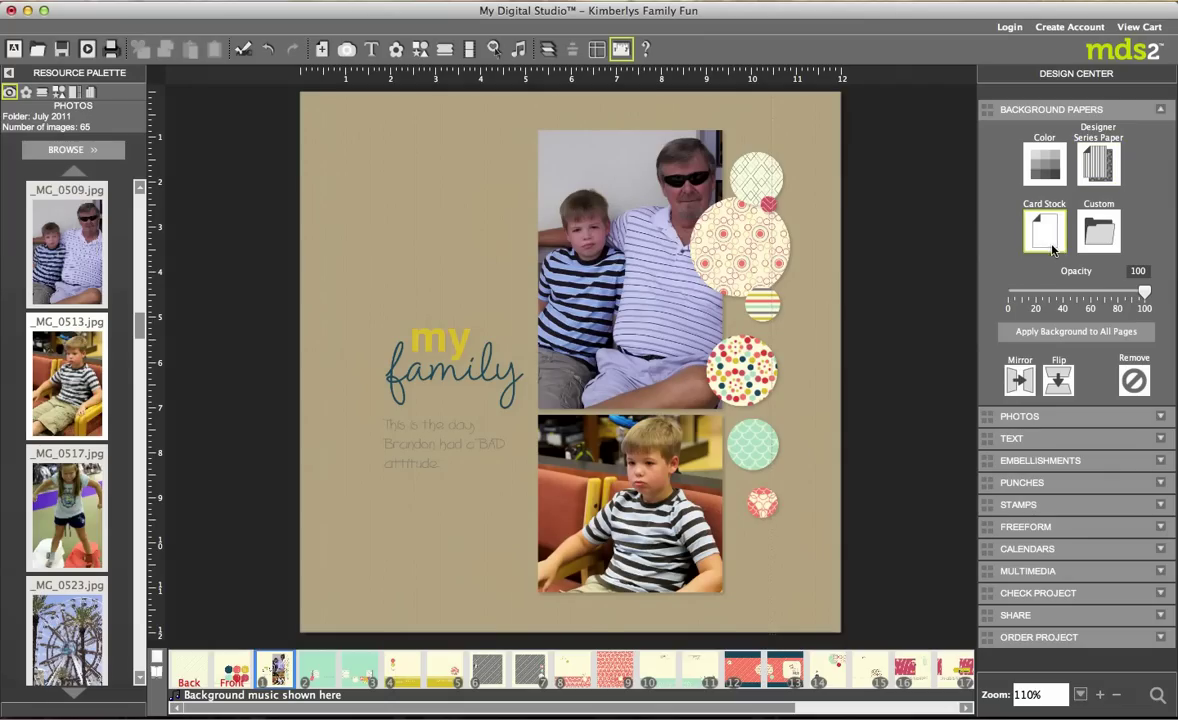
# - Add an empty photo box, shrink it to about 2.7 inches square and place it above the "my family" title
pyautogui.click(1045, 416)
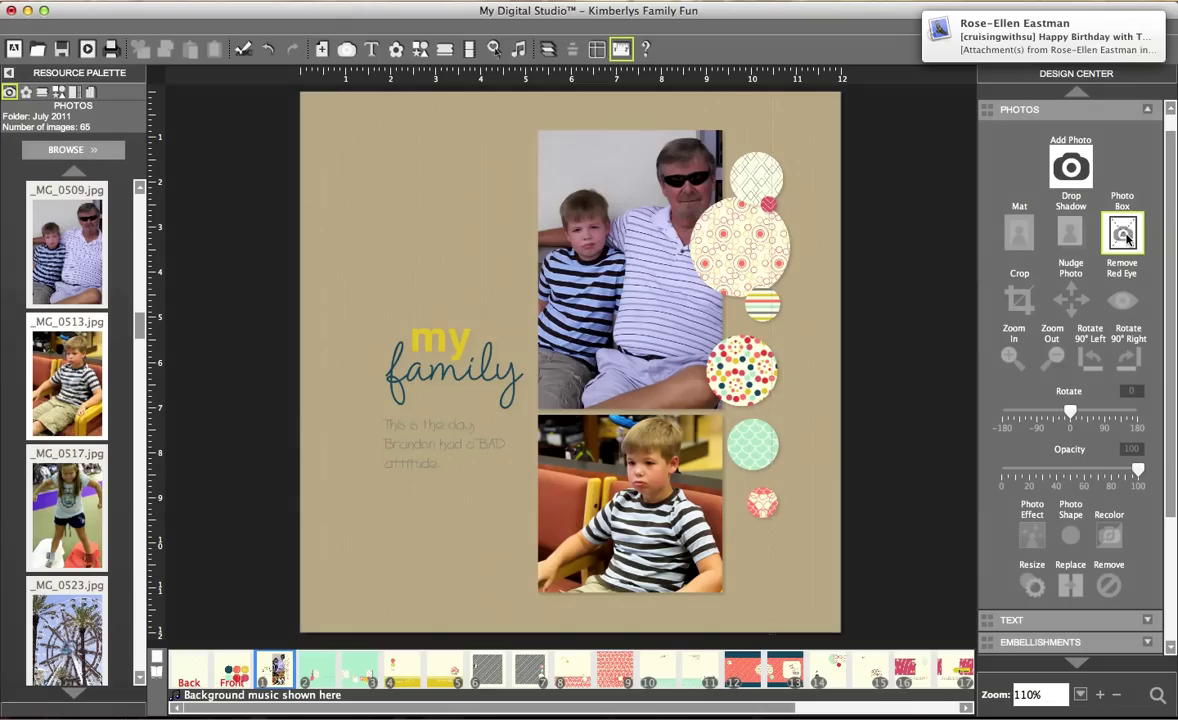
pyautogui.moveTo(1121, 232); pyautogui.dragTo(1127, 237)
pyautogui.click(1124, 233)
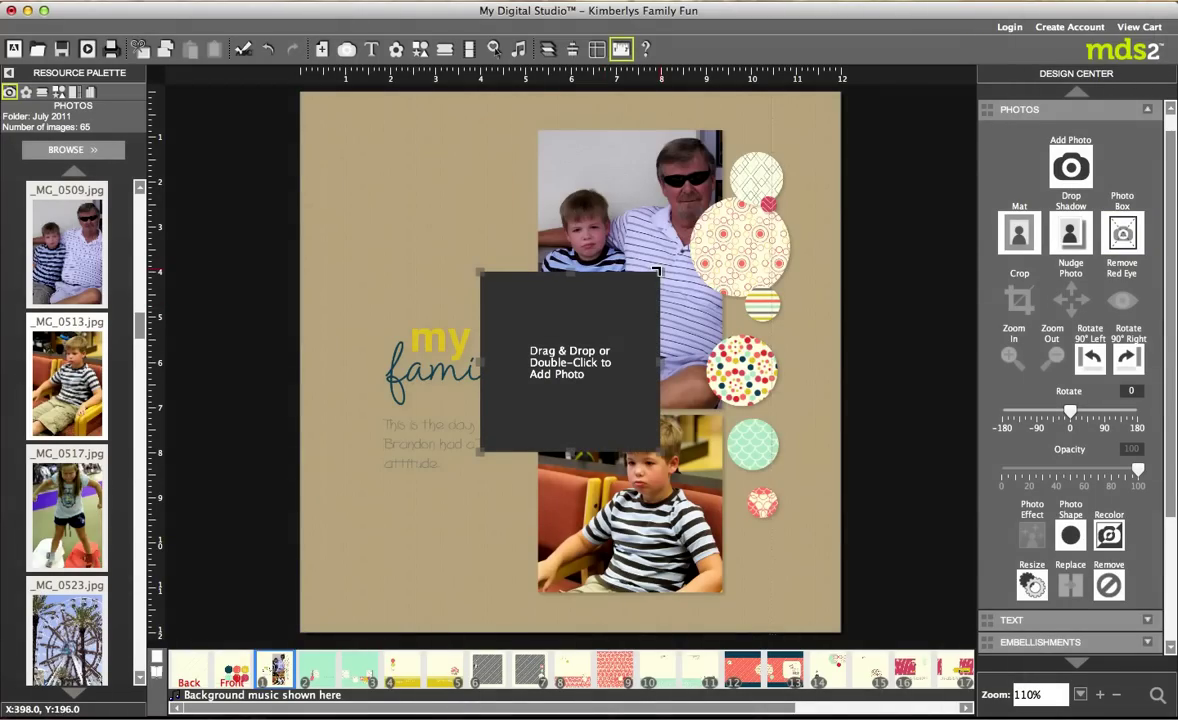
pyautogui.moveTo(655, 272); pyautogui.dragTo(604, 329)
pyautogui.moveTo(558, 405); pyautogui.dragTo(471, 259)
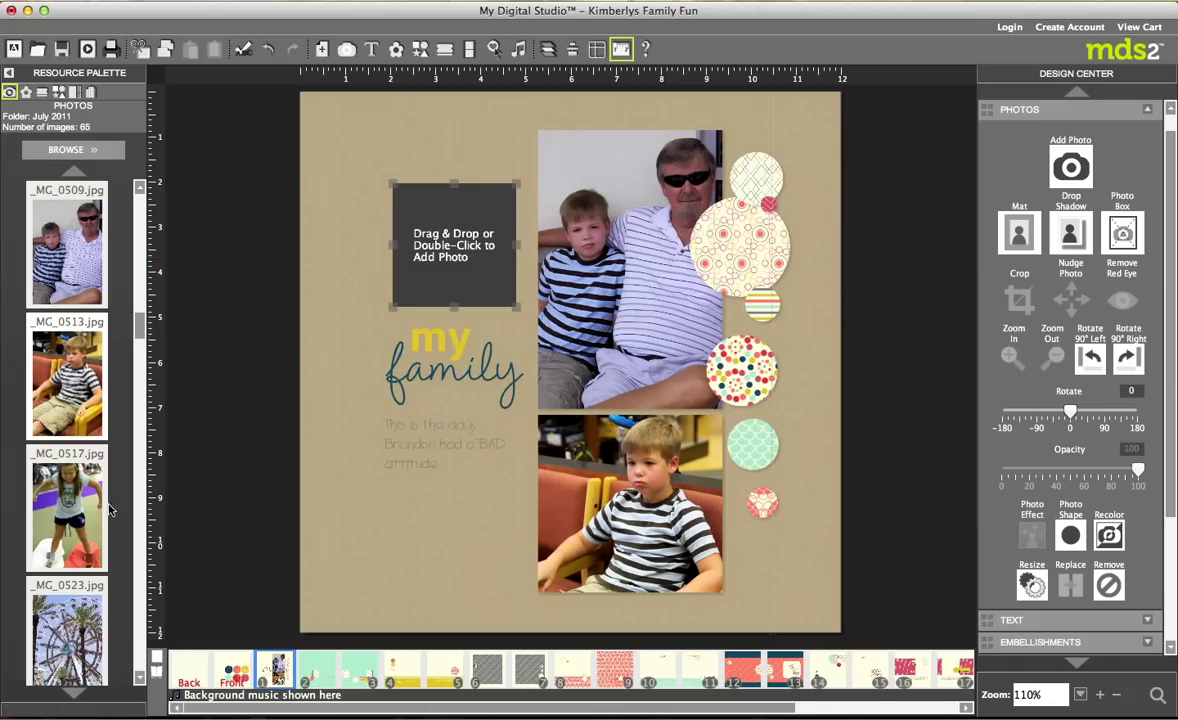
# - Find the Ferris wheel photo _MG_0523.jpg among the July 2011 images and place it in the empty photo box
pyautogui.scroll(-10, 66, 630)
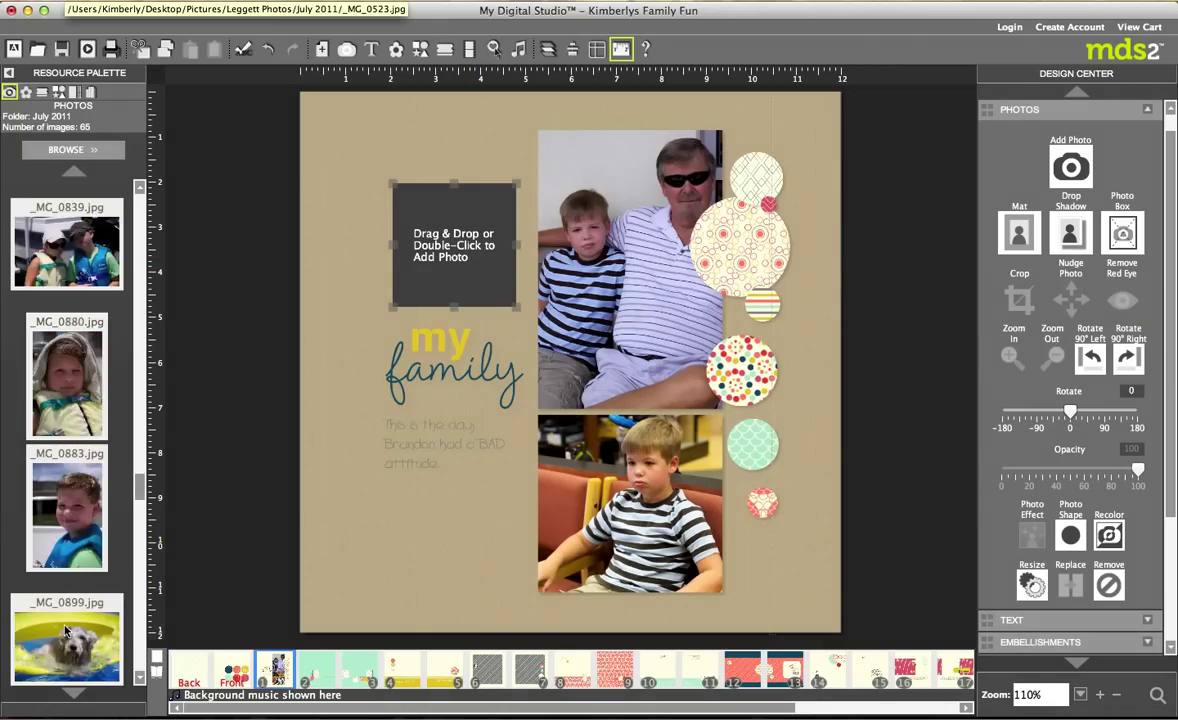
pyautogui.scroll(5, 66, 630)
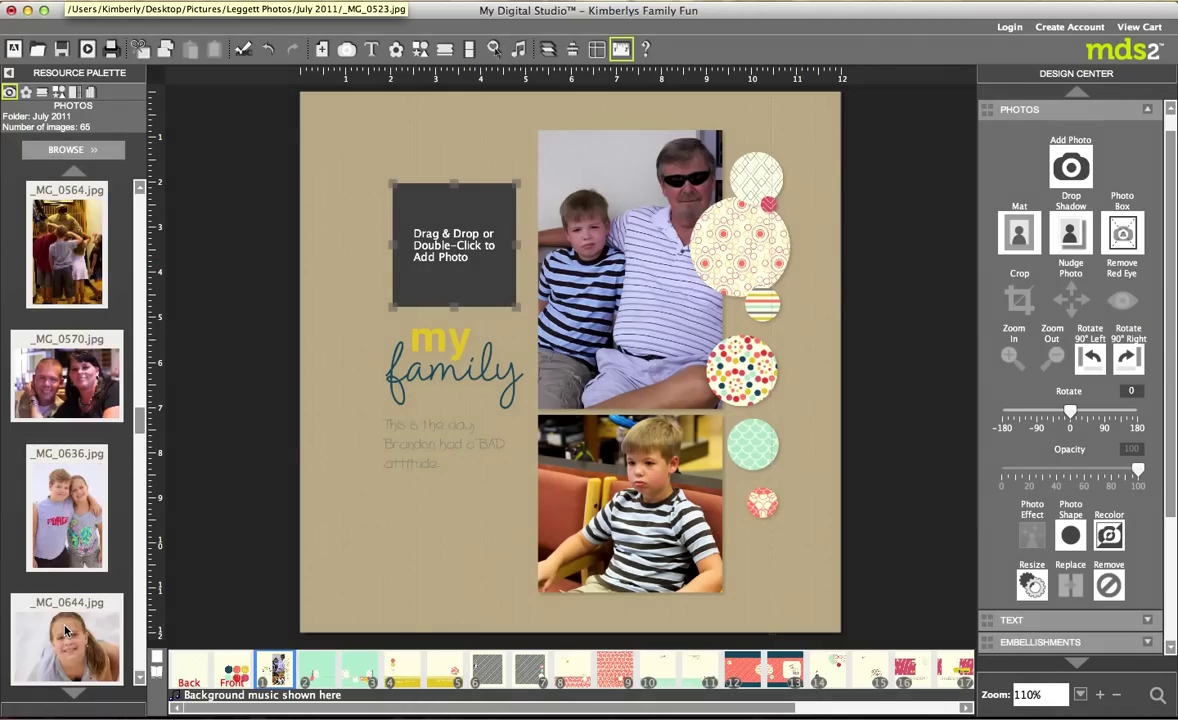
pyautogui.scroll(5, 66, 630)
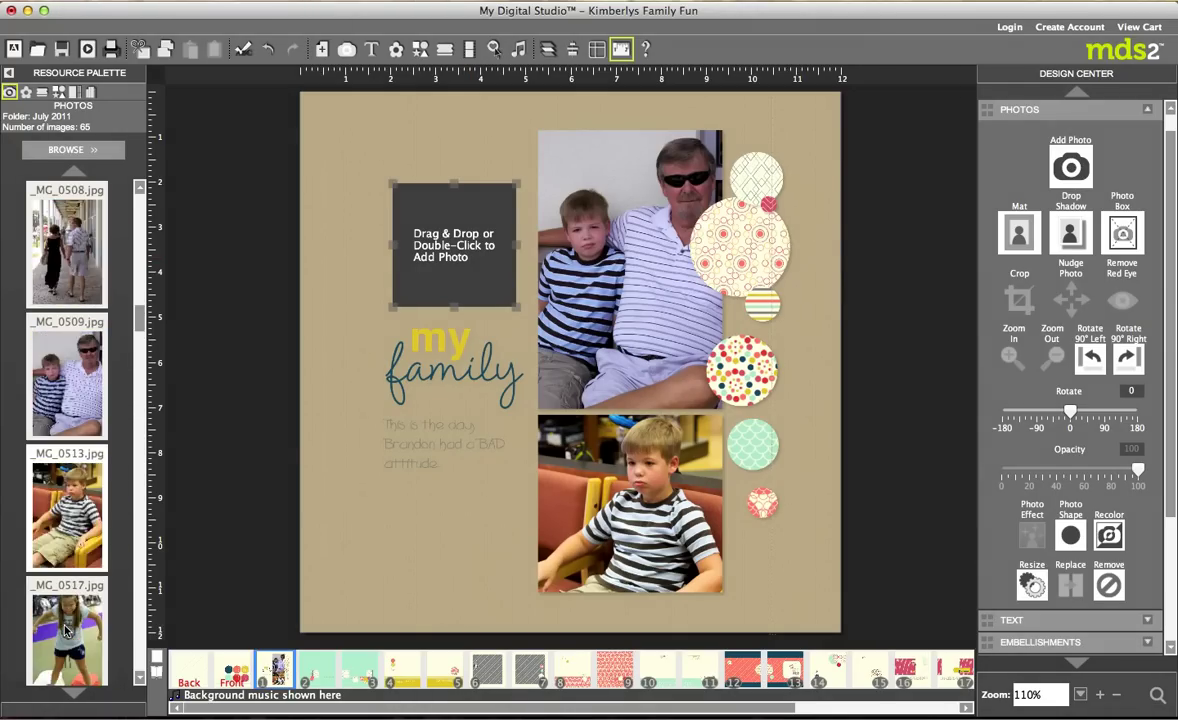
pyautogui.scroll(2, 65, 630)
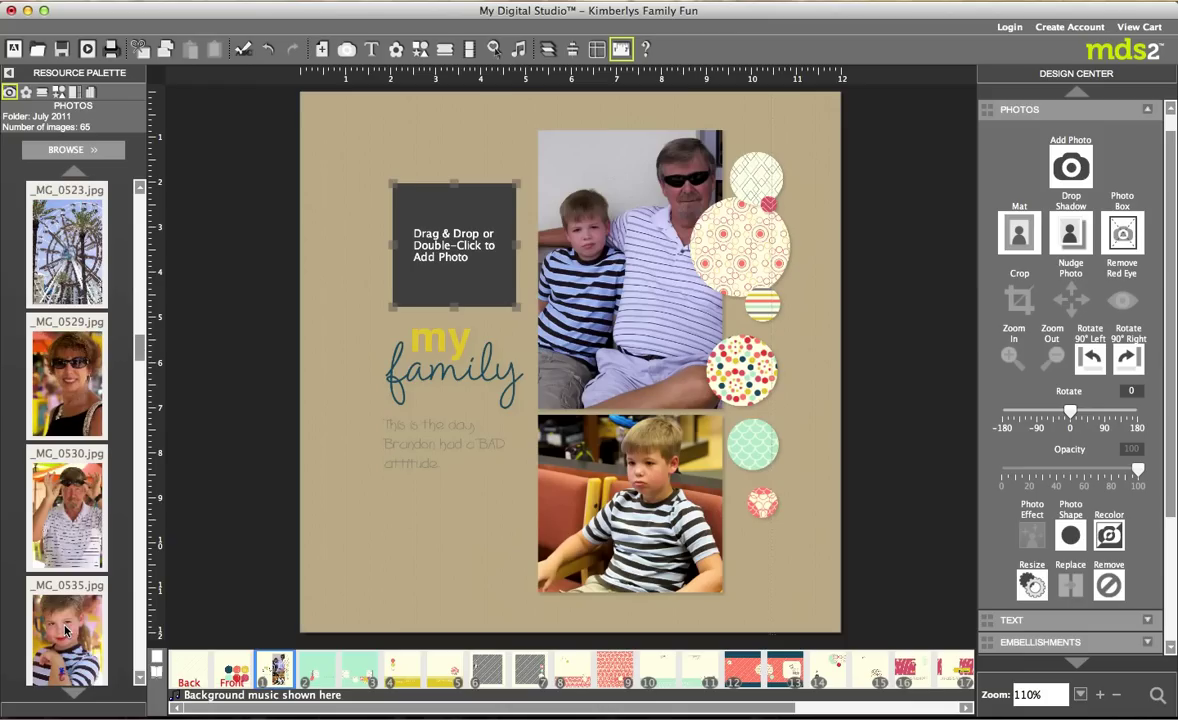
pyautogui.moveTo(77, 249); pyautogui.dragTo(473, 249)
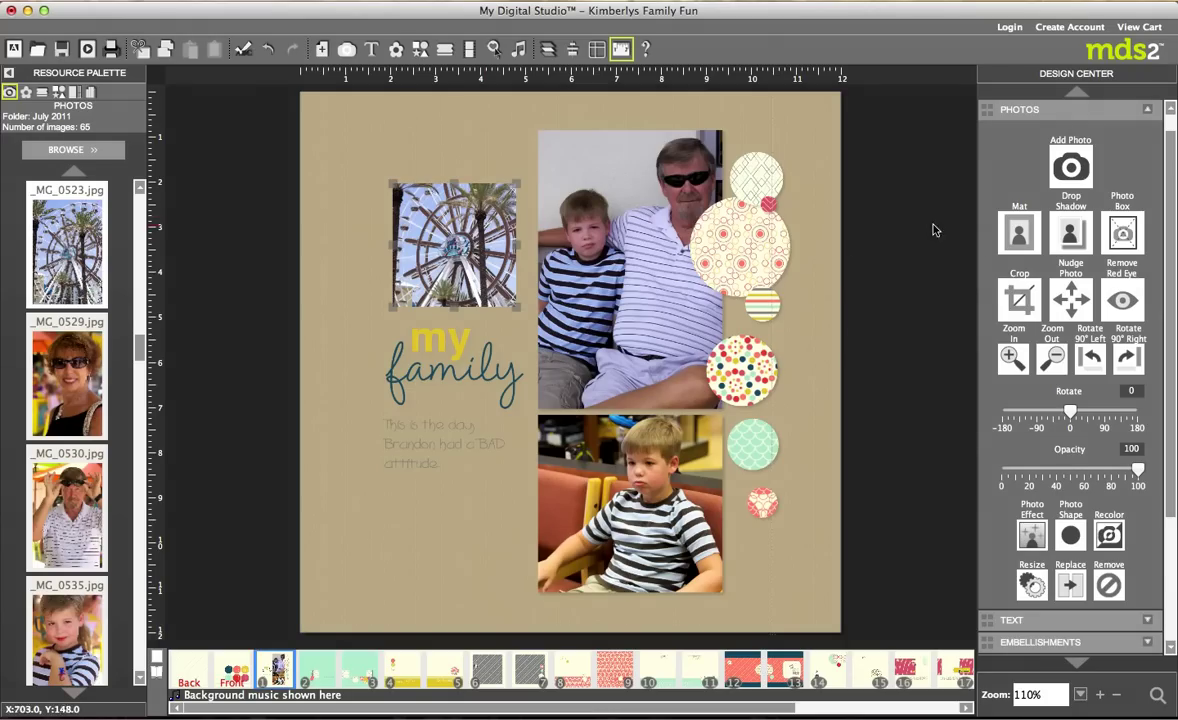
# - Give the Ferris wheel photo a white mat of size 2 and a black drop shadow with 35% opacity and blur 5
pyautogui.click(1015, 234)
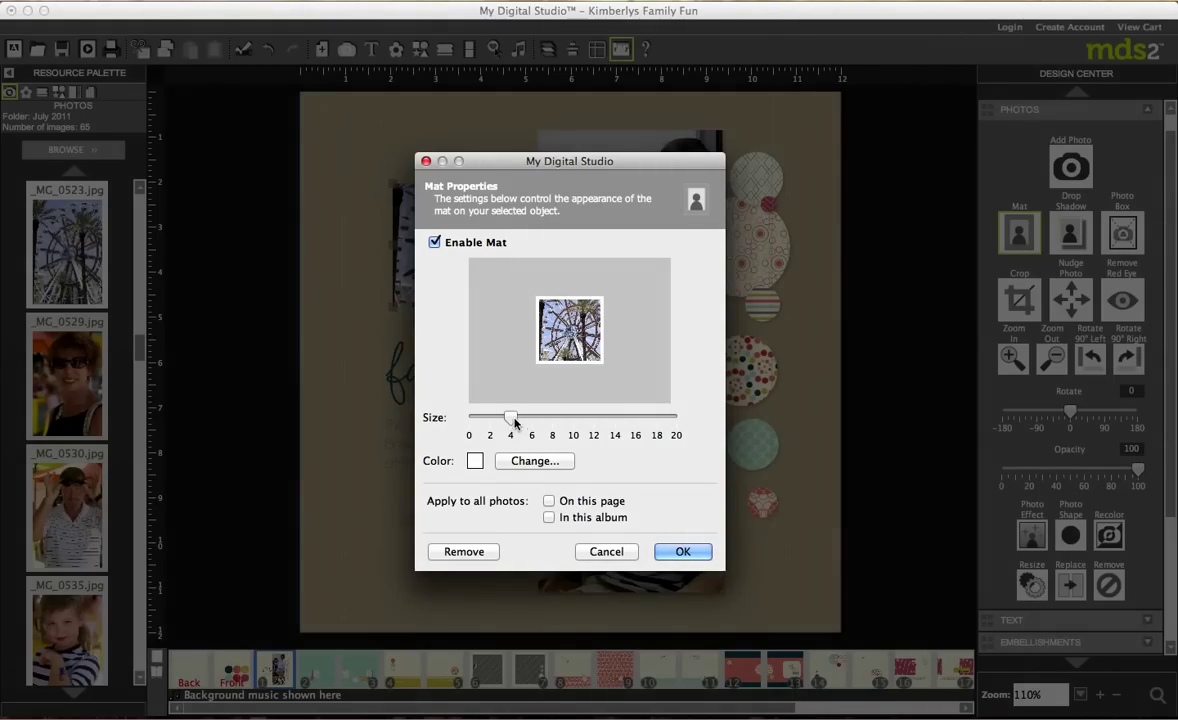
pyautogui.moveTo(510, 417); pyautogui.dragTo(492, 416)
pyautogui.click(520, 461)
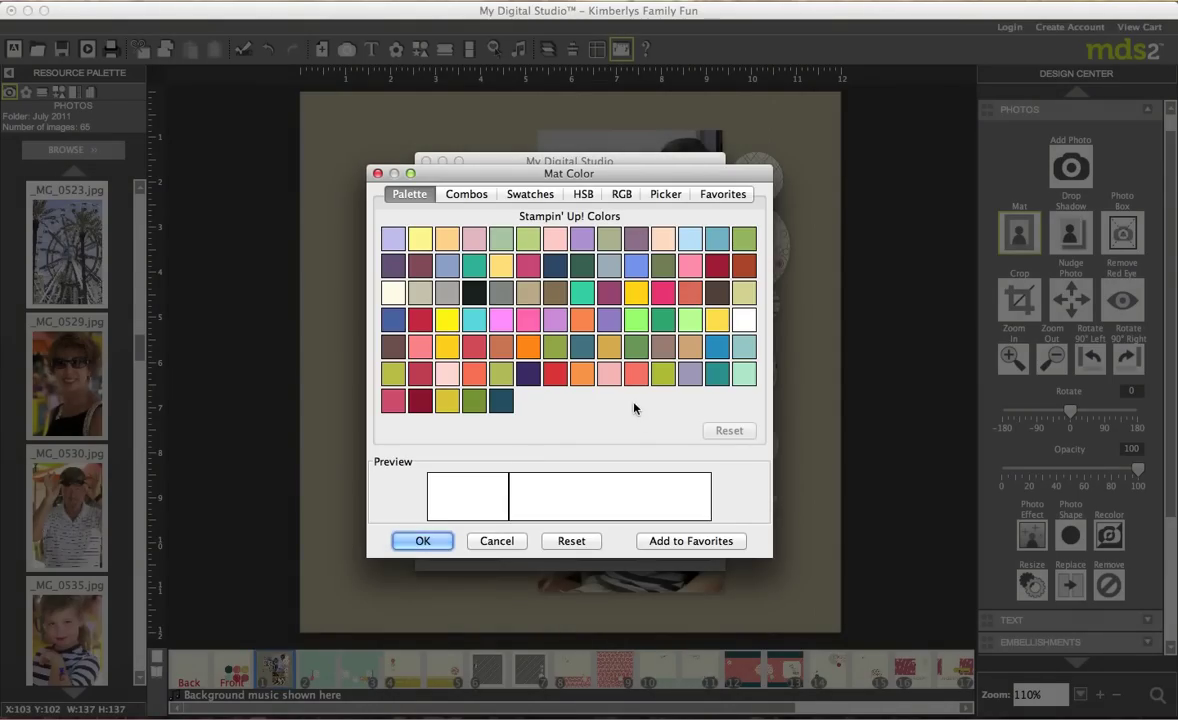
pyautogui.click(474, 292)
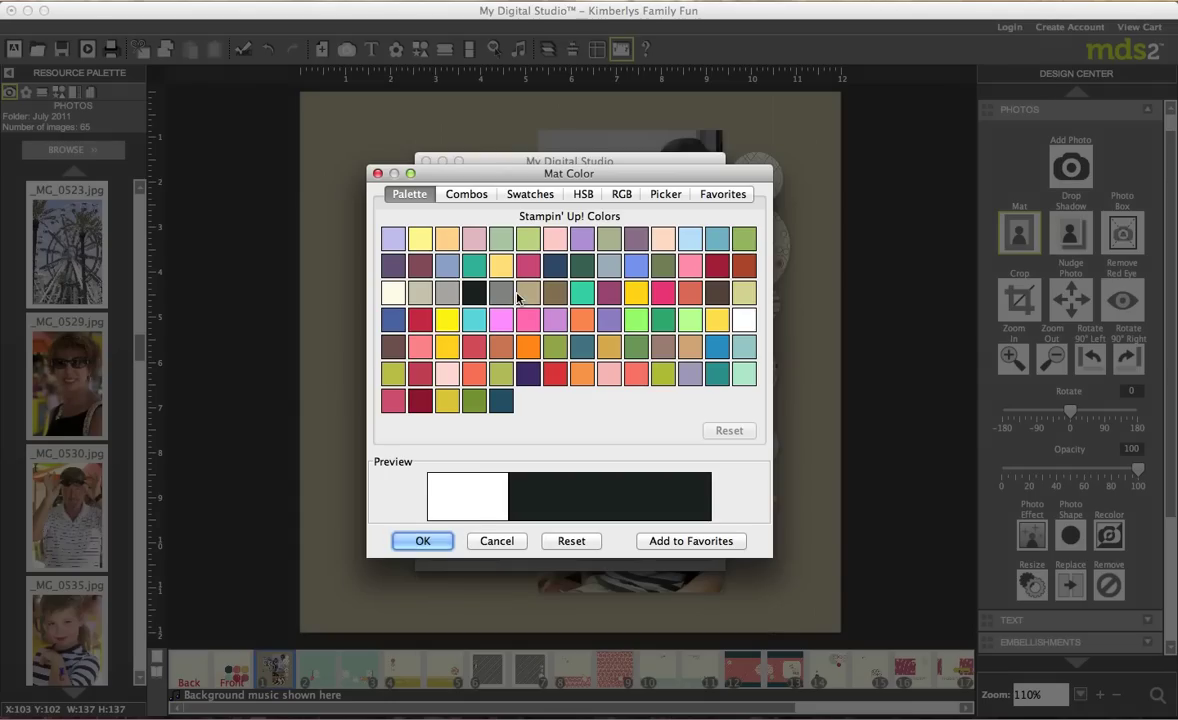
pyautogui.click(502, 292)
pyautogui.click(741, 316)
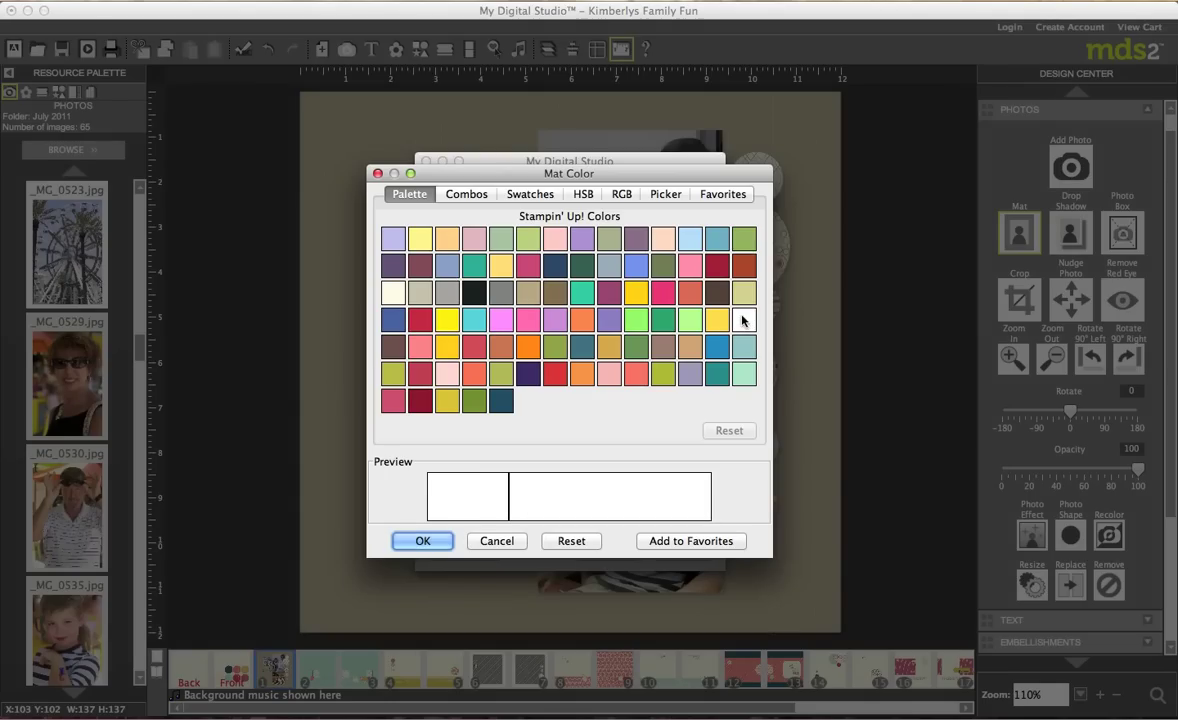
pyautogui.click(425, 546)
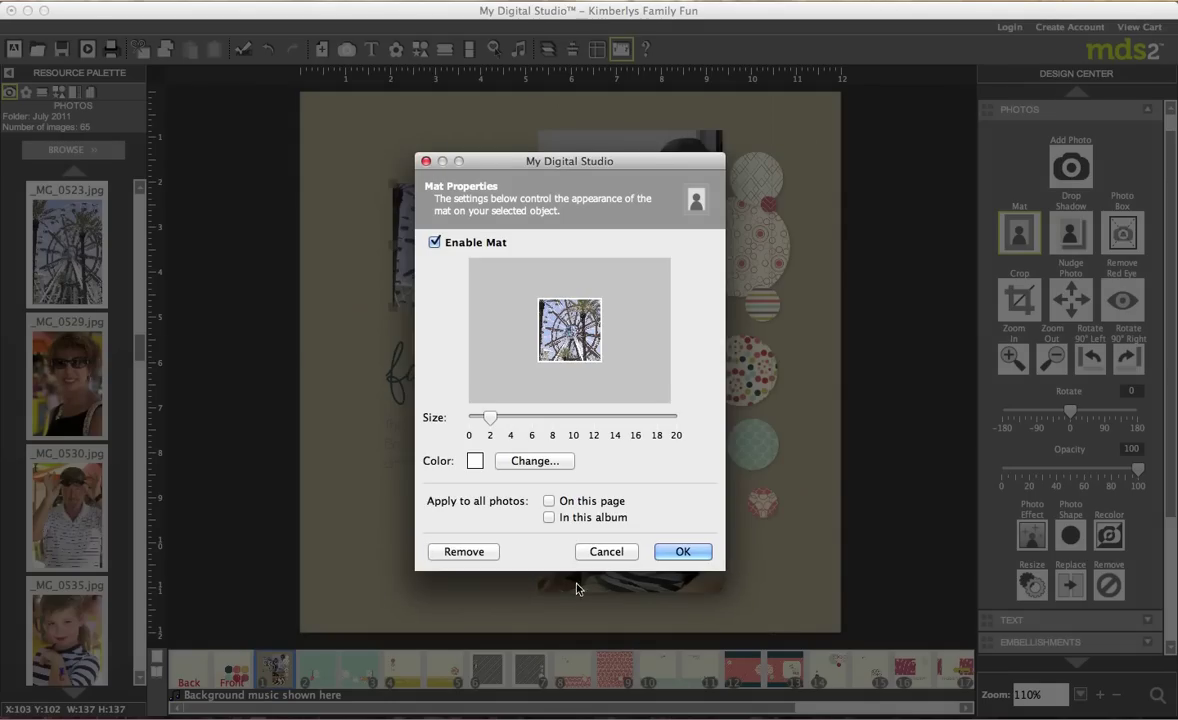
pyautogui.click(677, 551)
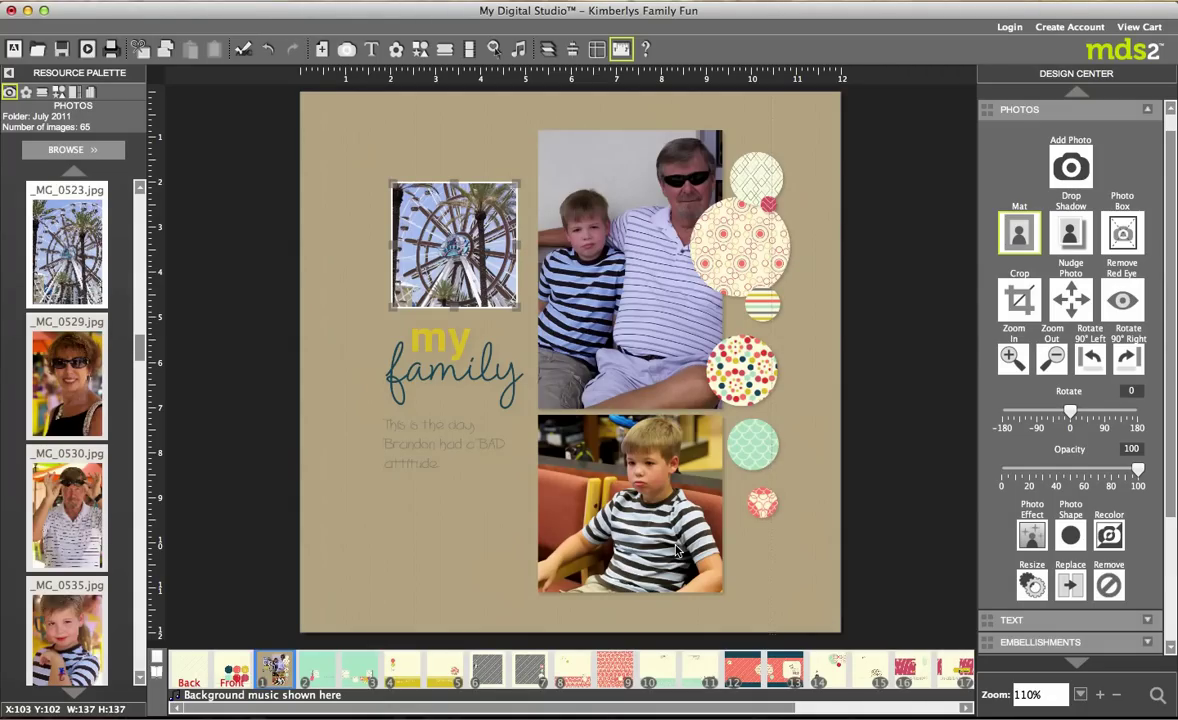
pyautogui.click(1072, 235)
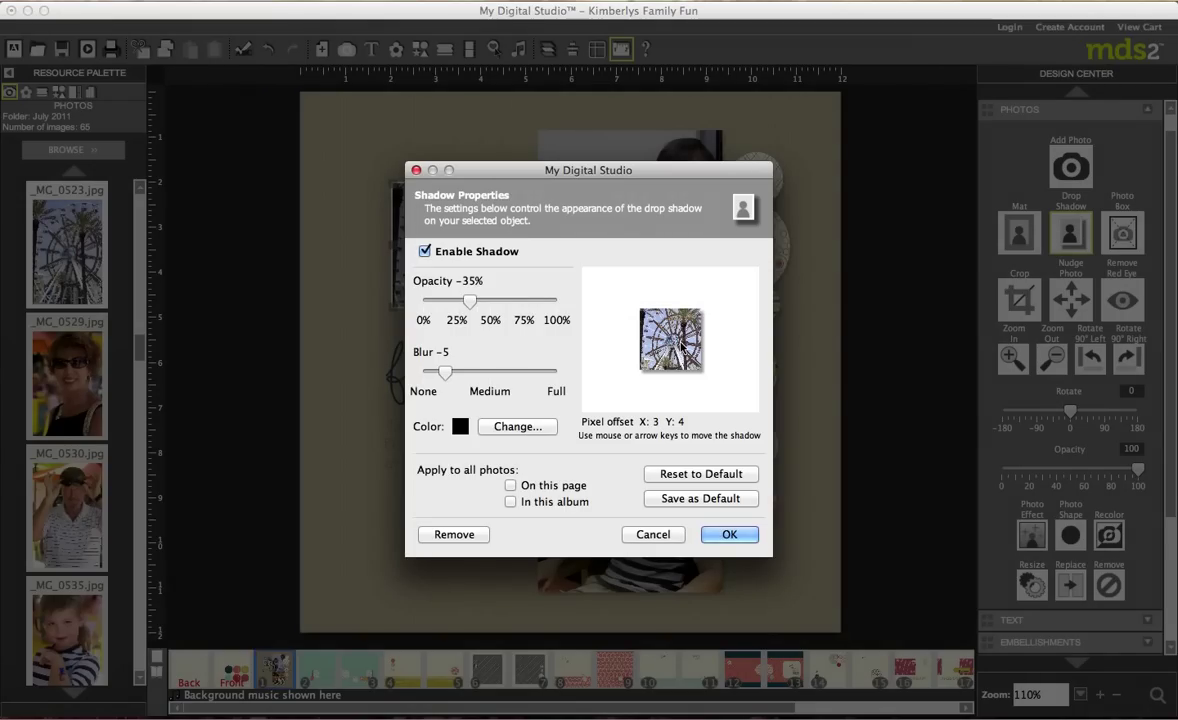
pyautogui.click(723, 535)
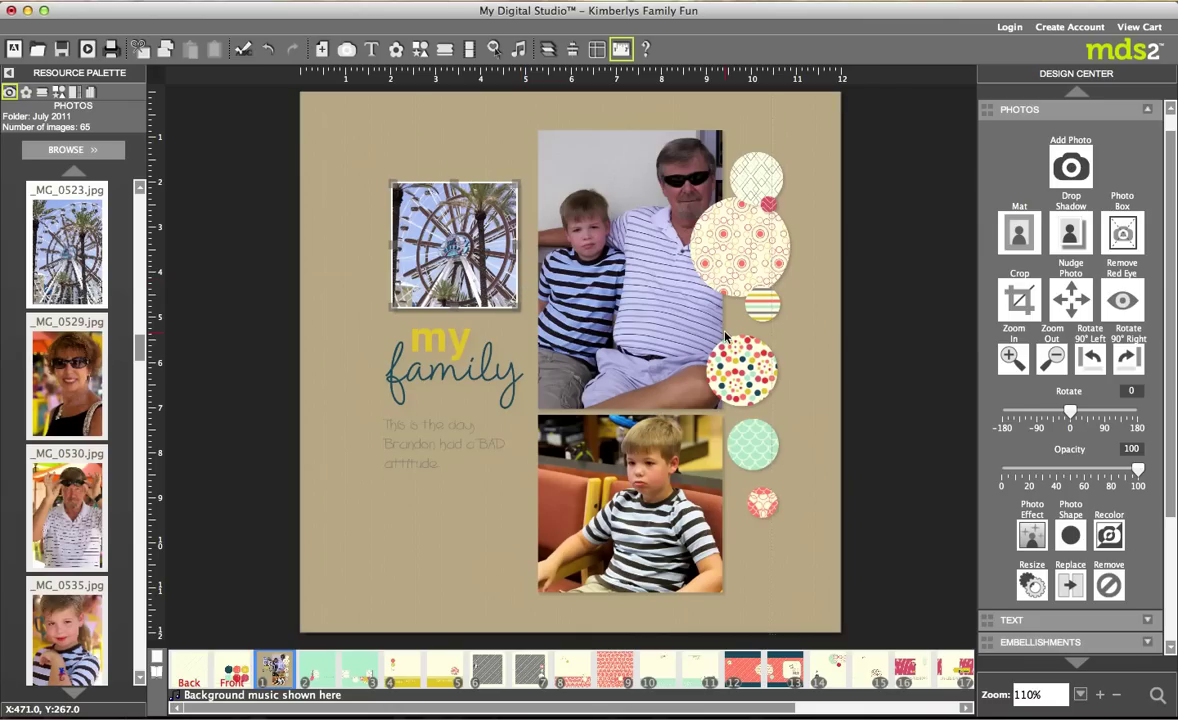
# - Magnify the Ferris wheel photo inside its box until the wheel's central sign fills most of the frame
pyautogui.click(1011, 358)
pyautogui.click(1010, 358)
pyautogui.click(1010, 357)
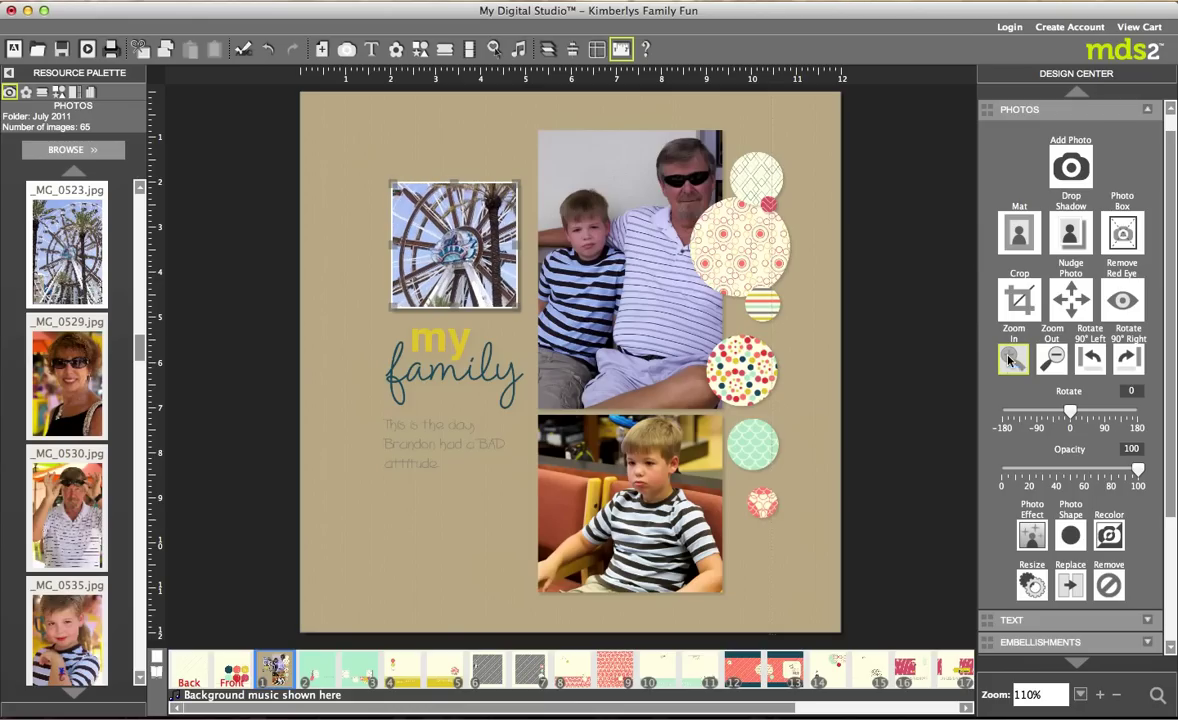
pyautogui.click(1009, 356)
pyautogui.click(1010, 357)
pyautogui.click(1010, 358)
pyautogui.click(1010, 358)
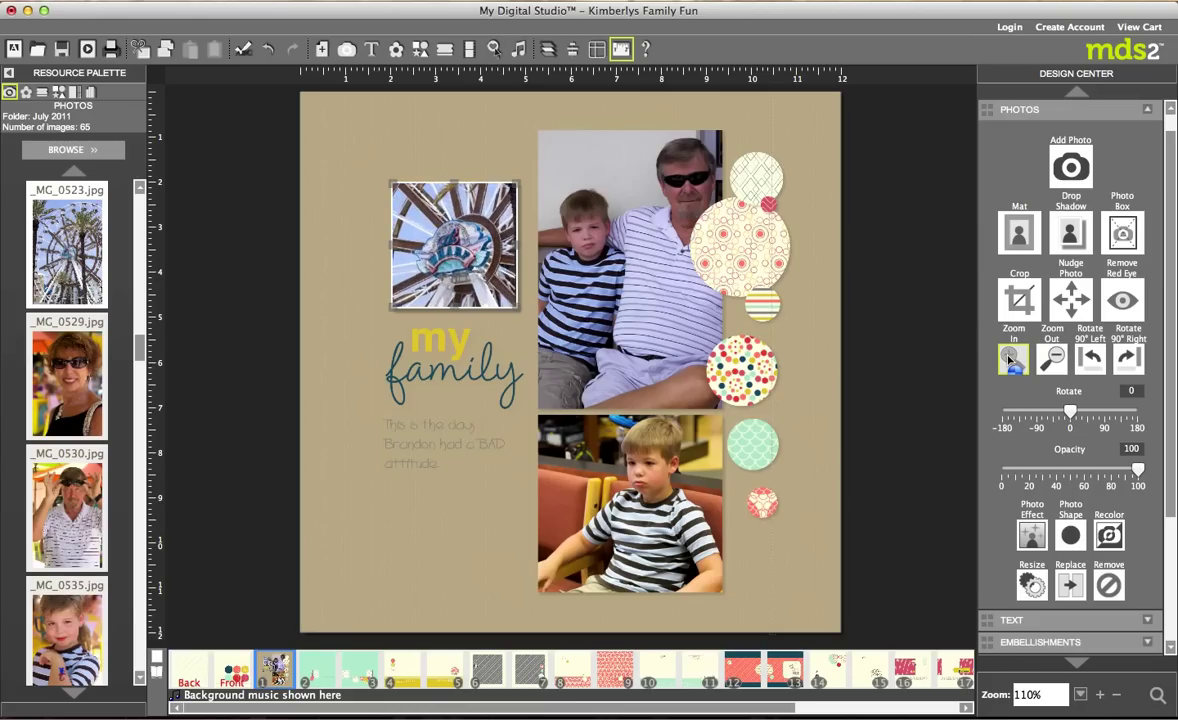
pyautogui.click(1011, 359)
pyautogui.click(1010, 358)
pyautogui.click(1011, 359)
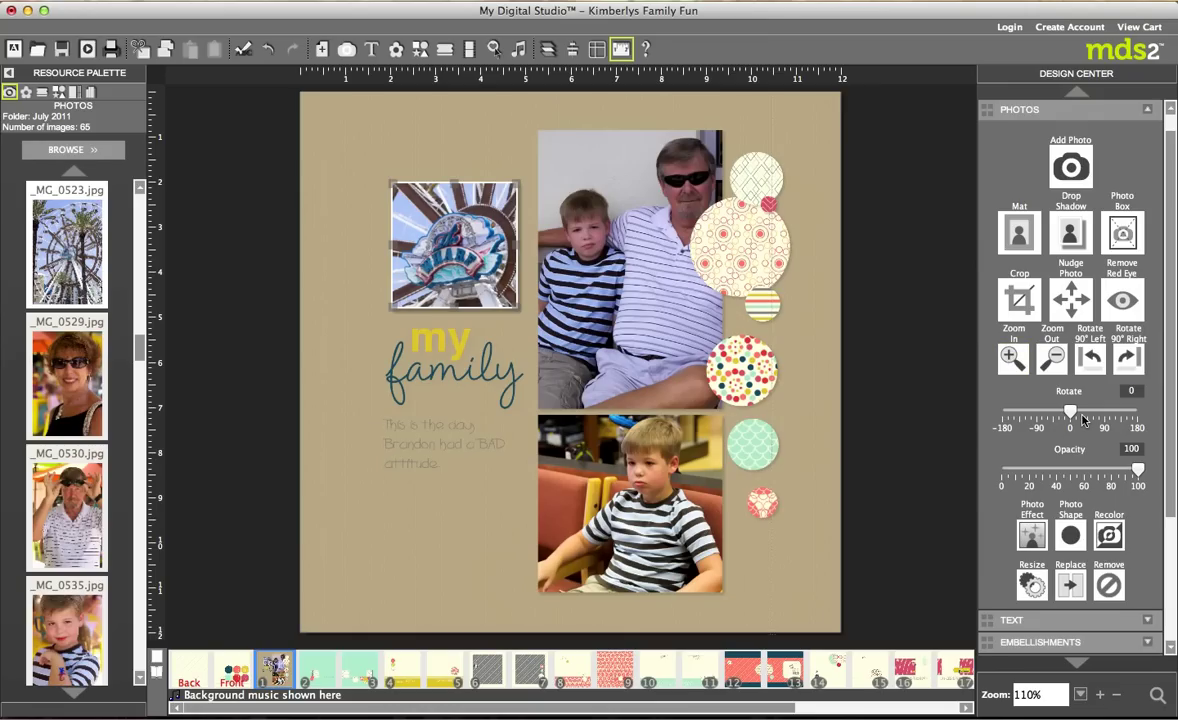
# - Lower the Ferris wheel photo's opacity to 37, enlarge it to about 500 by 500 and shift it toward the page's upper-left corner
pyautogui.moveTo(1138, 470); pyautogui.dragTo(1051, 472)
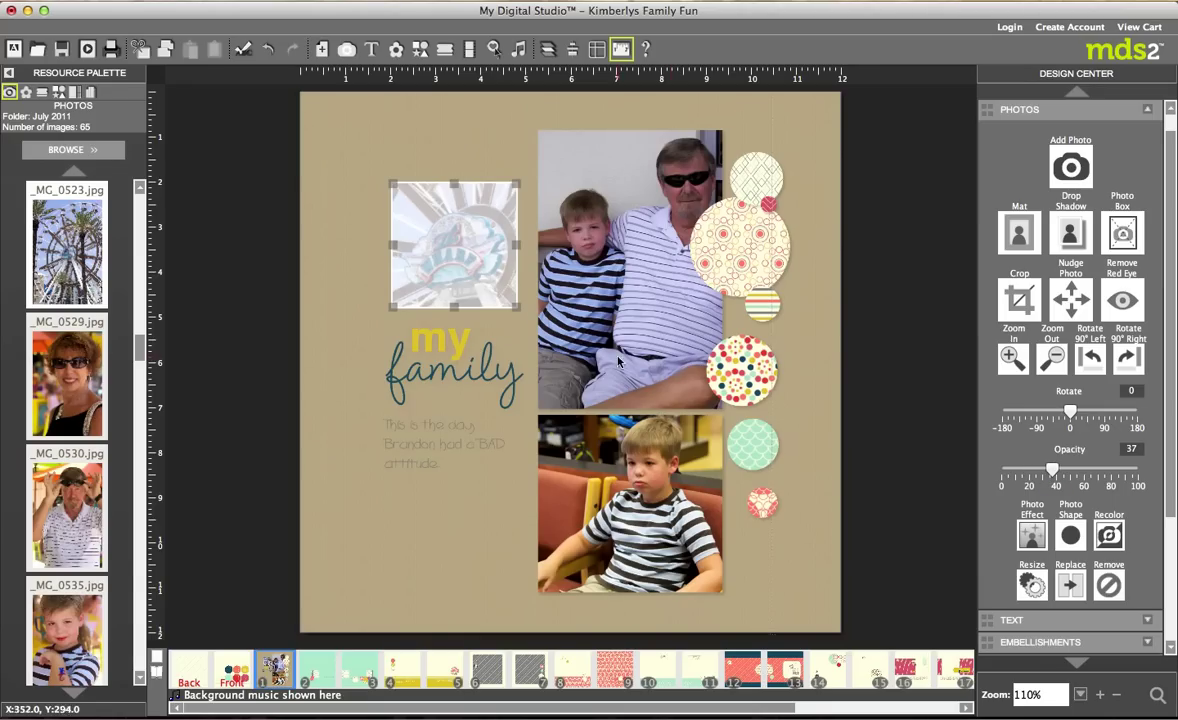
pyautogui.moveTo(514, 305); pyautogui.dragTo(803, 400)
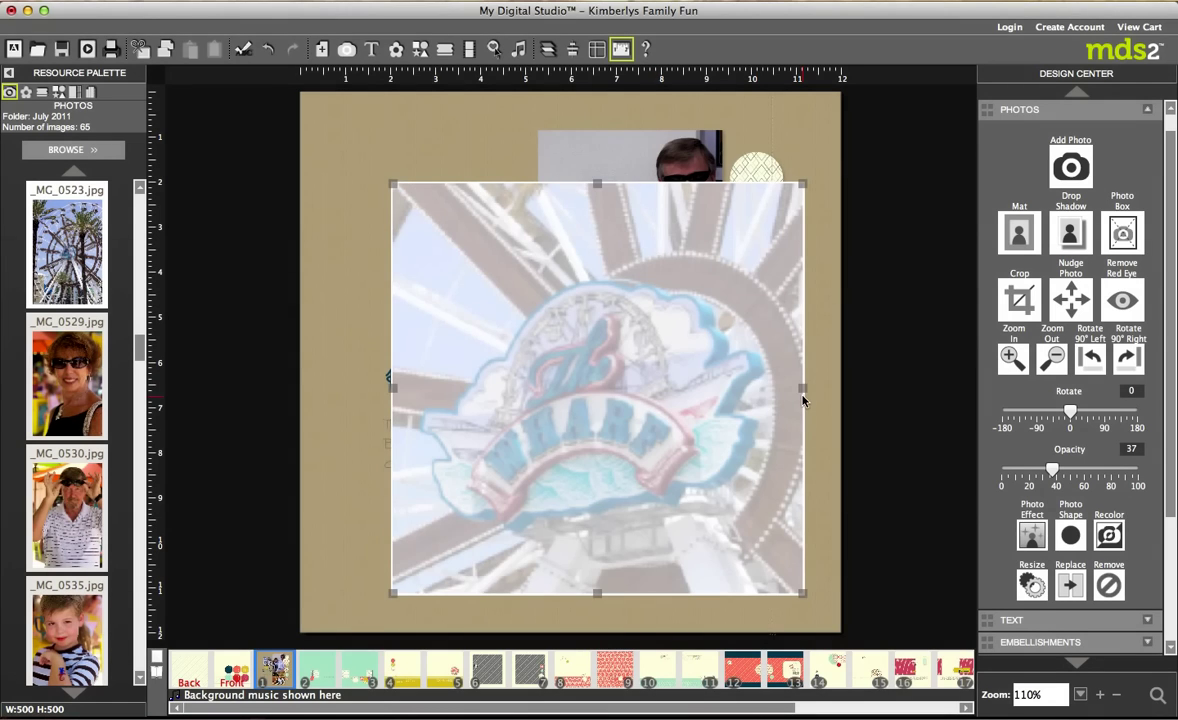
pyautogui.moveTo(718, 396); pyautogui.dragTo(624, 321)
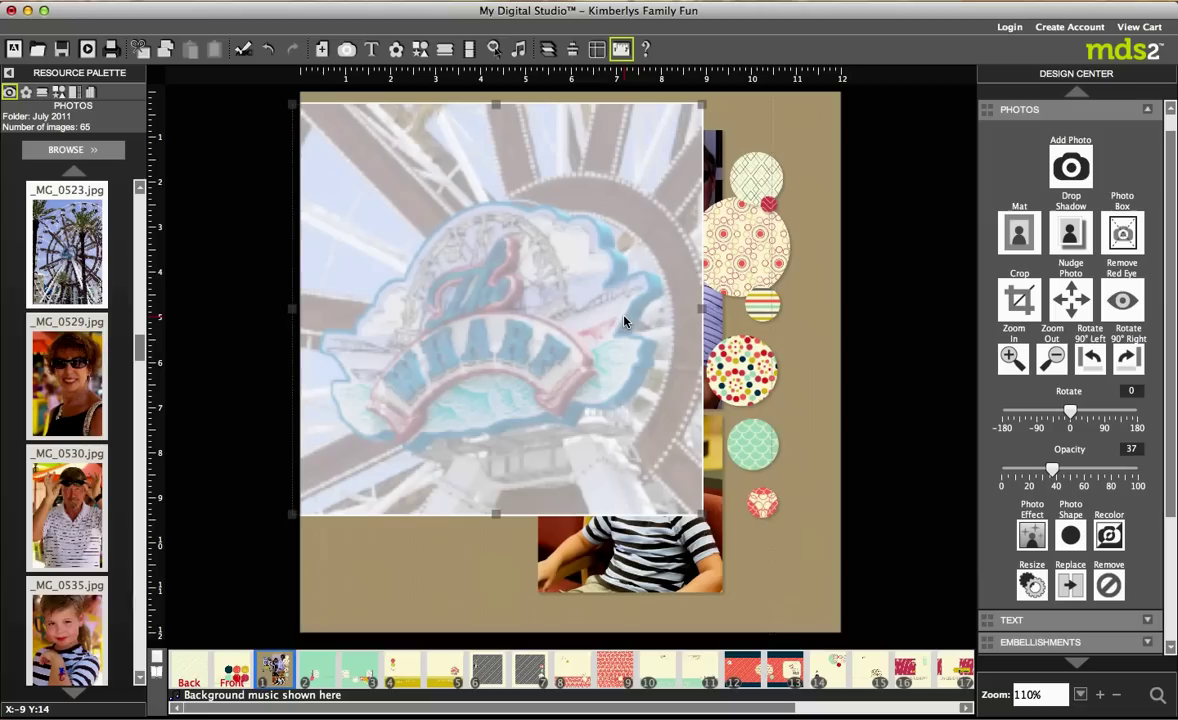
# - Reduce the photo's magnification to show more of the Ferris wheel and stretch its box toward the page's lower-right corner
pyautogui.click(1058, 358)
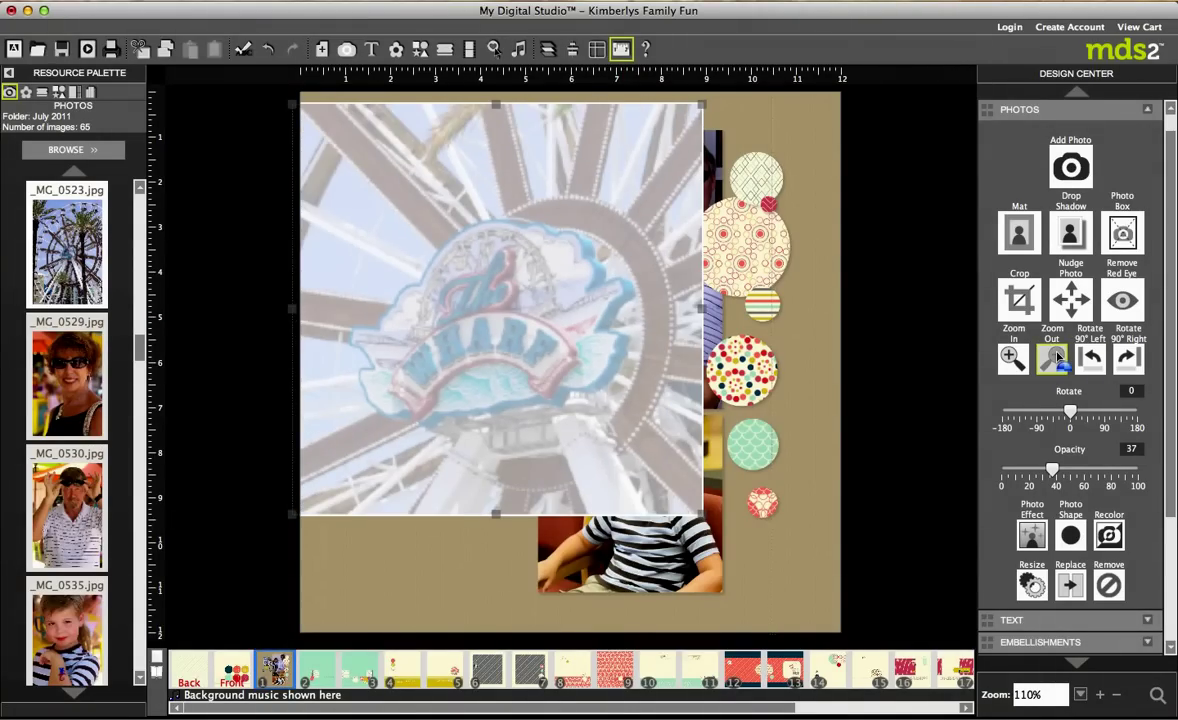
pyautogui.click(1058, 358)
pyautogui.click(1058, 358)
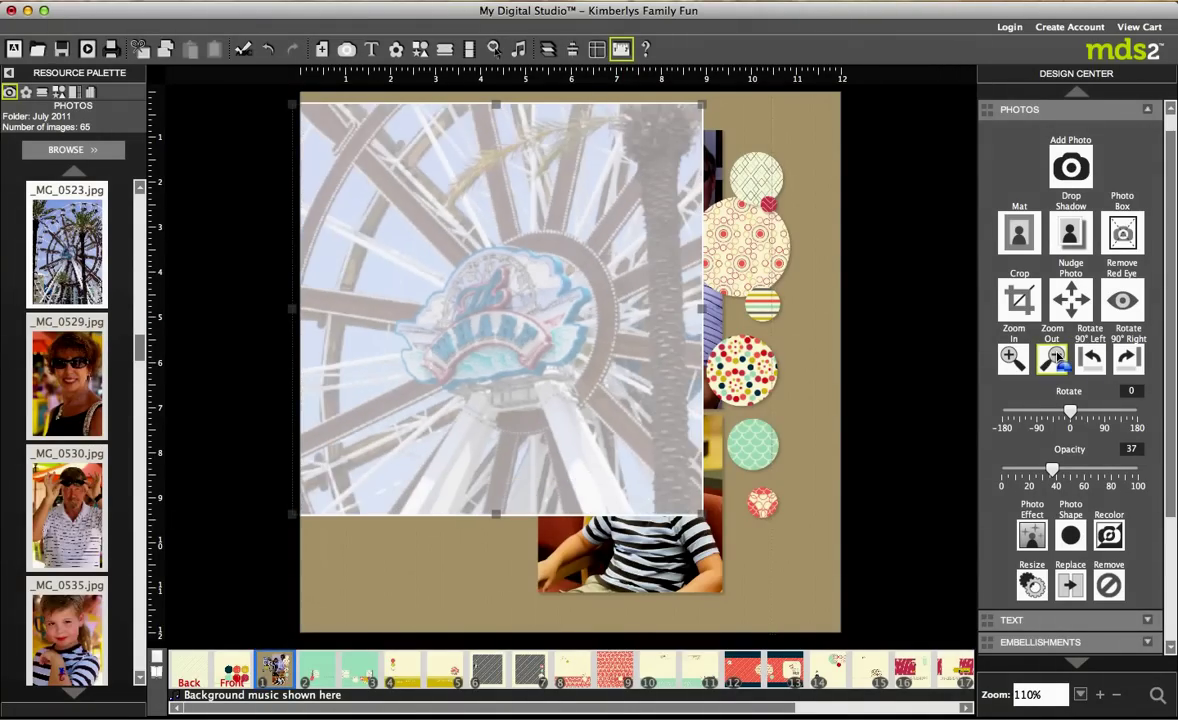
pyautogui.click(1057, 358)
pyautogui.click(1057, 358)
pyautogui.click(1057, 358)
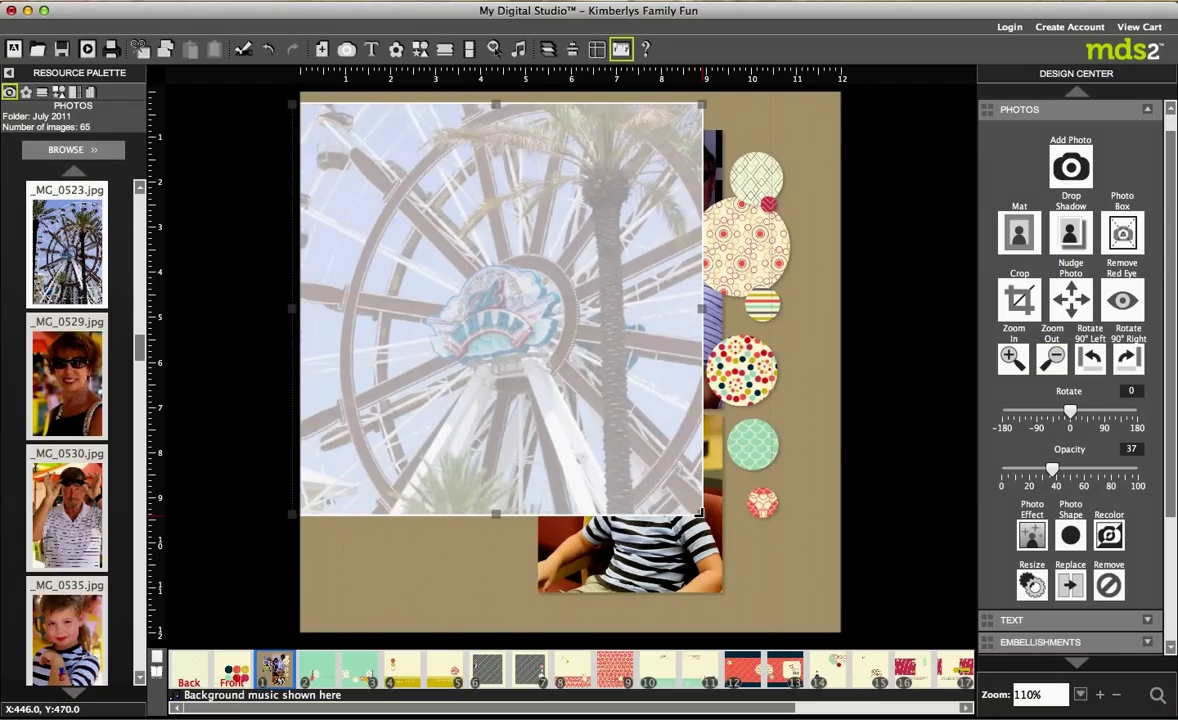
pyautogui.moveTo(700, 512); pyautogui.dragTo(850, 610)
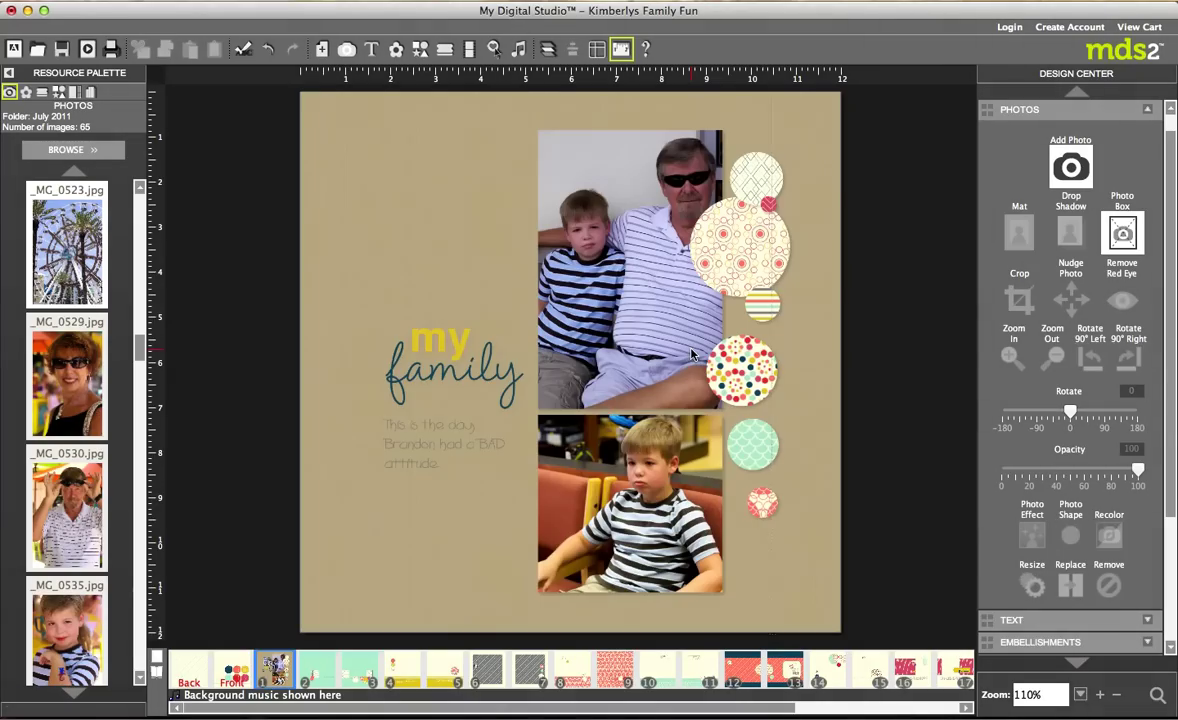
# - Add a text box, place it above the "my family" title near the page's upper-left corner and open it for text entry
pyautogui.scroll(-4, 1087, 424)
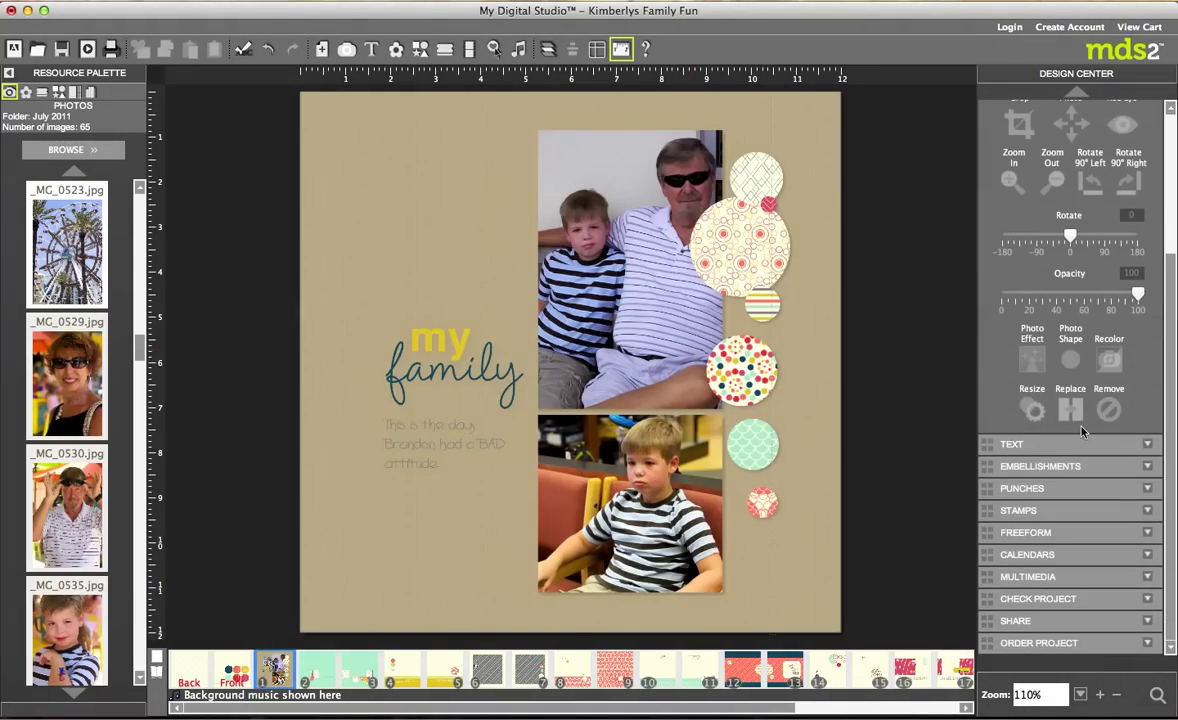
pyautogui.click(1013, 446)
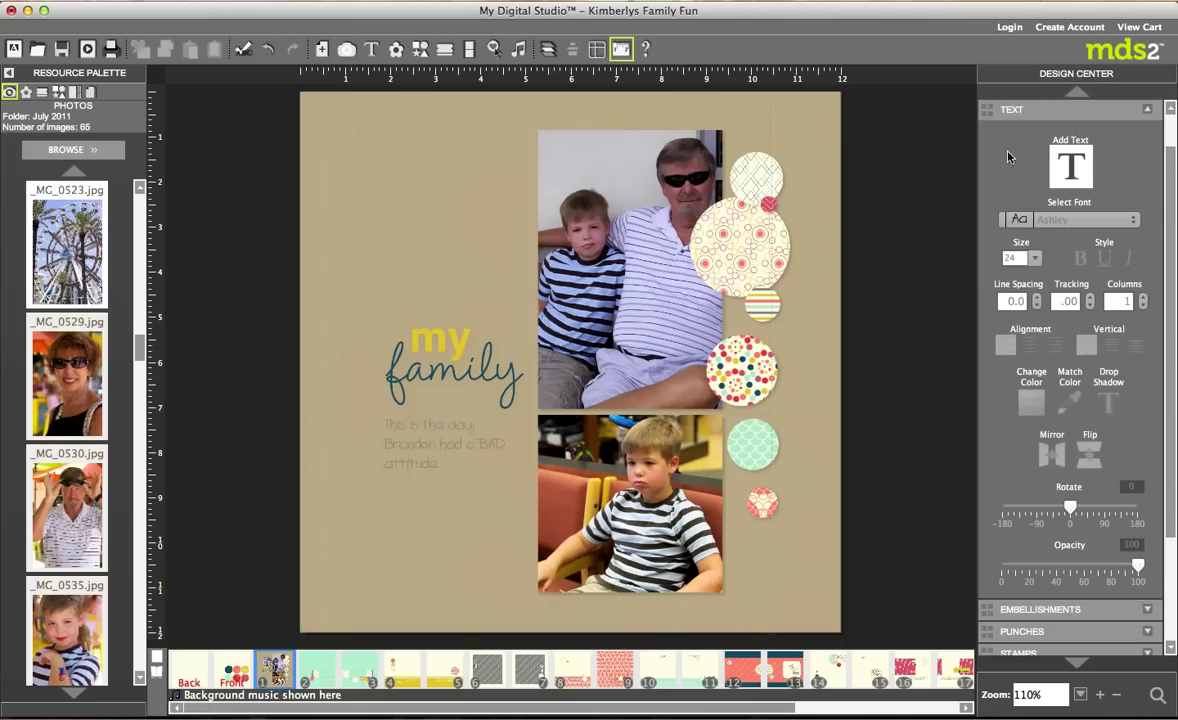
pyautogui.click(1071, 166)
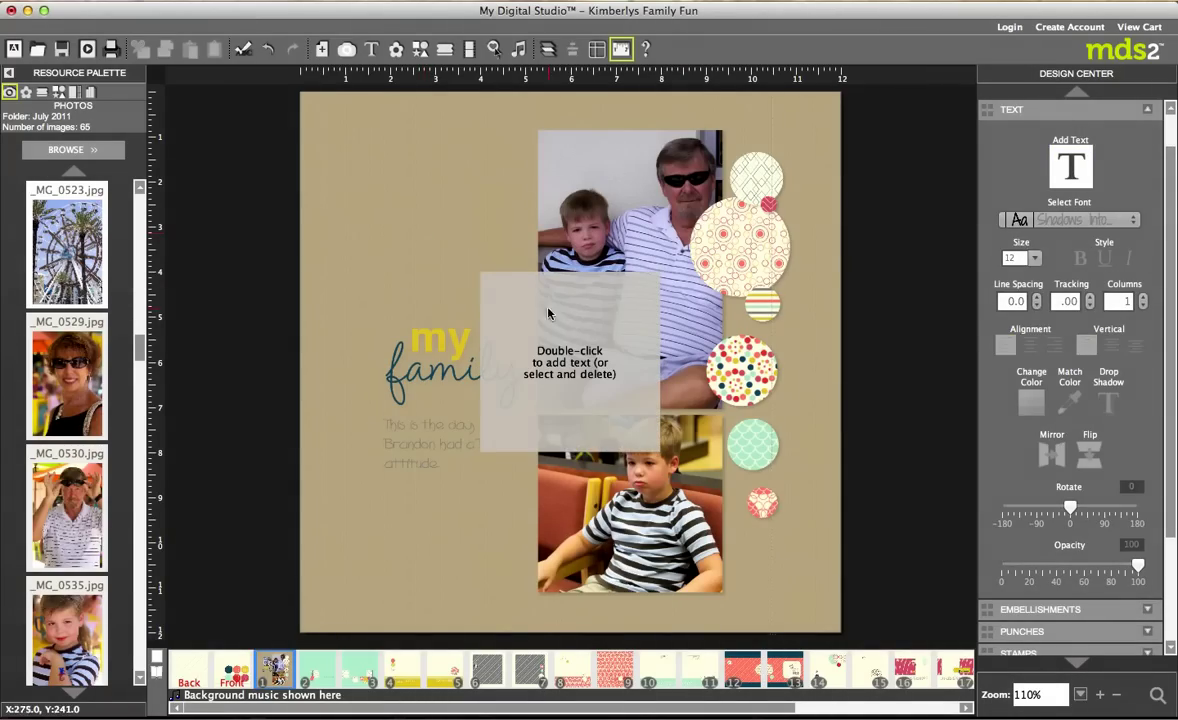
pyautogui.moveTo(559, 340); pyautogui.dragTo(420, 228)
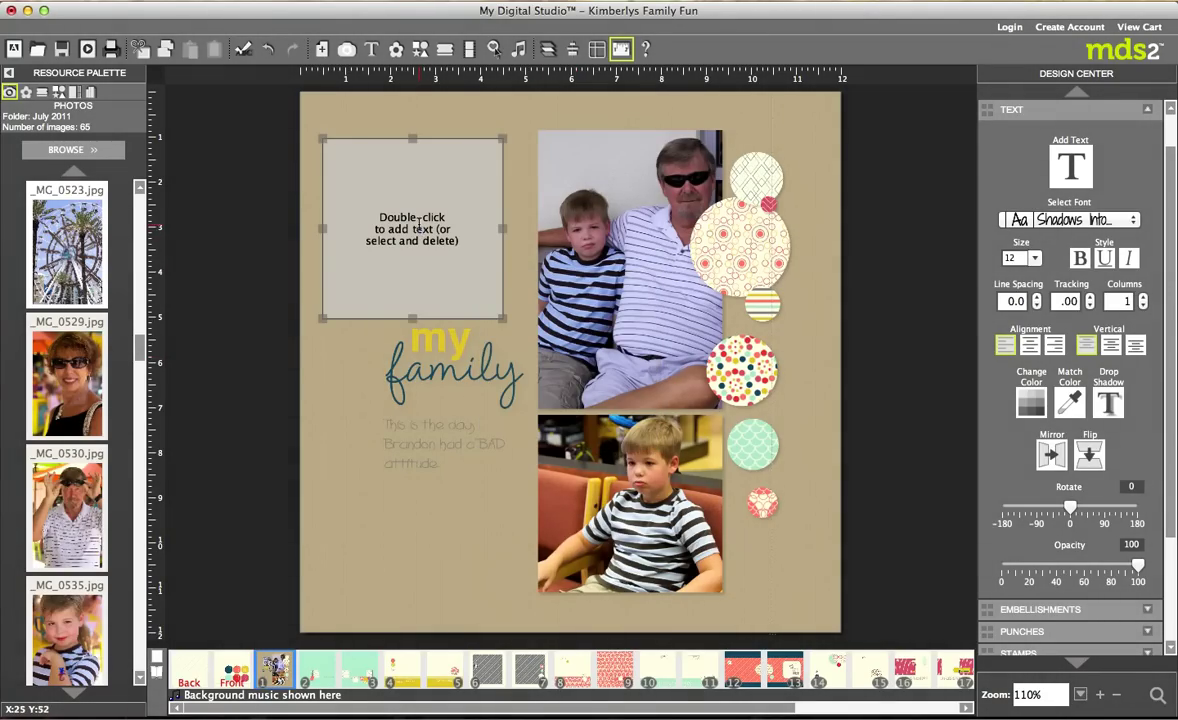
pyautogui.doubleClick(420, 227)
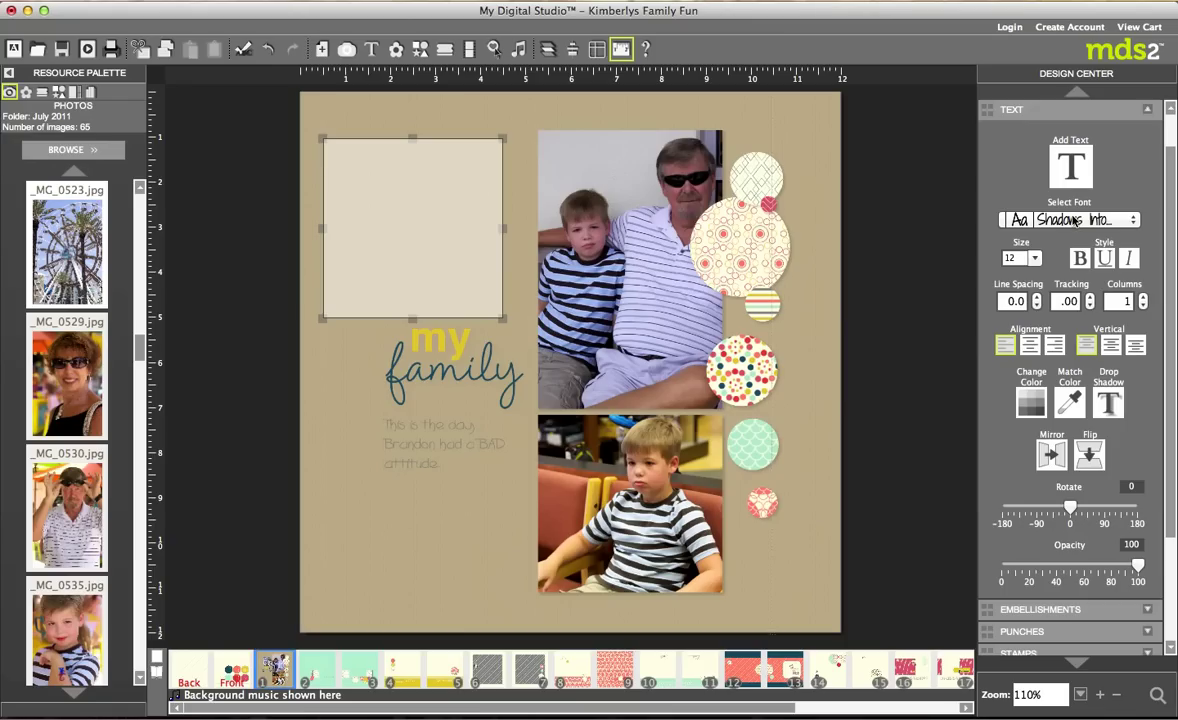
# - Set the font of the new text box to CK Ali's Hand
pyautogui.click(1090, 220)
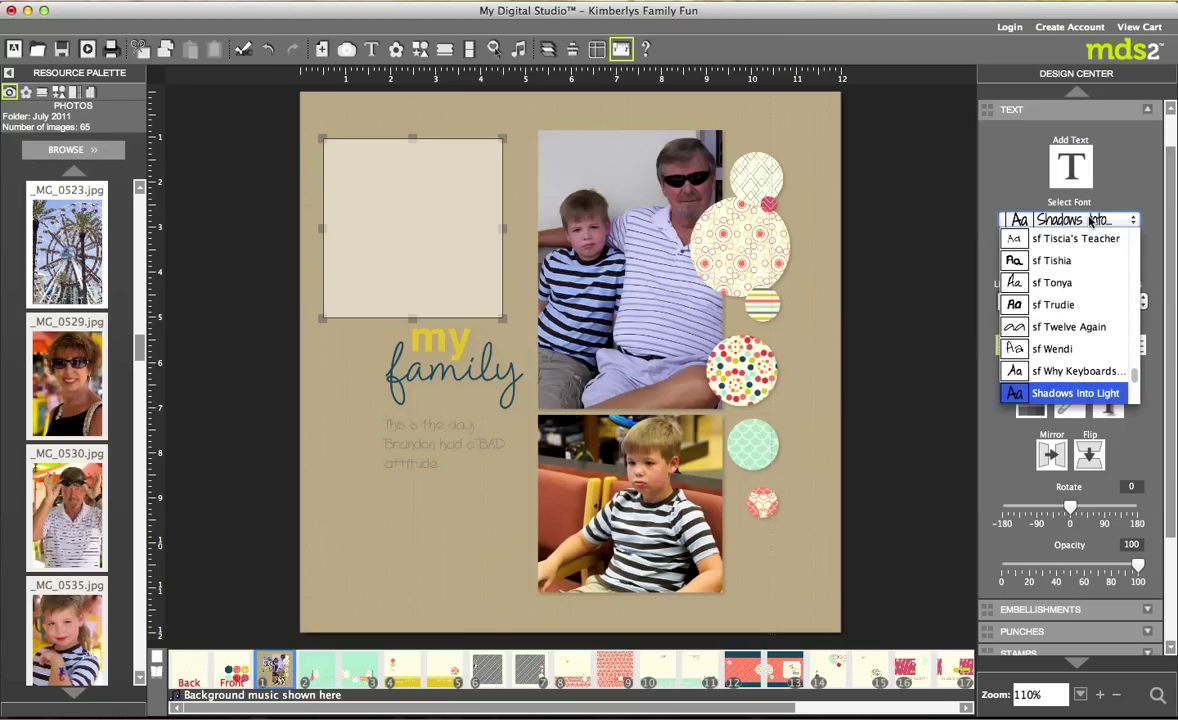
pyautogui.write('ck')
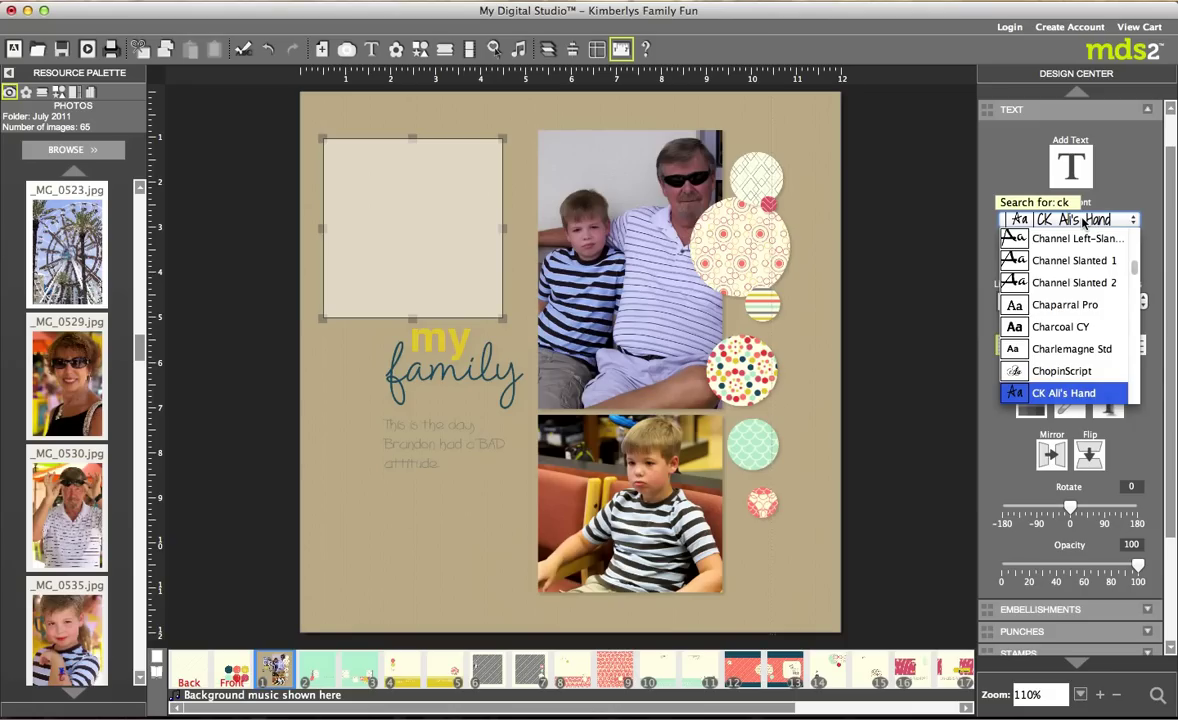
pyautogui.press('Return')
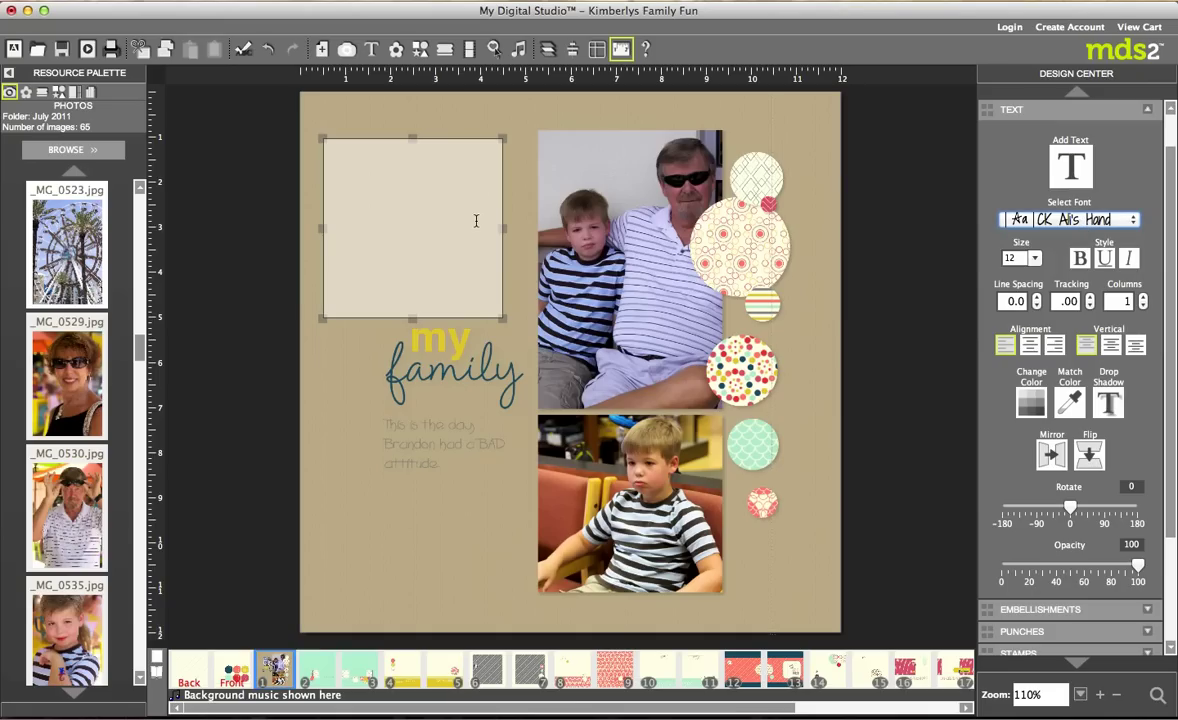
# - Add the Downtown Grunge – tape 3 embellishment to the page with a quantity of 1
pyautogui.scroll(-3, 1000, 484)
pyautogui.click(1012, 473)
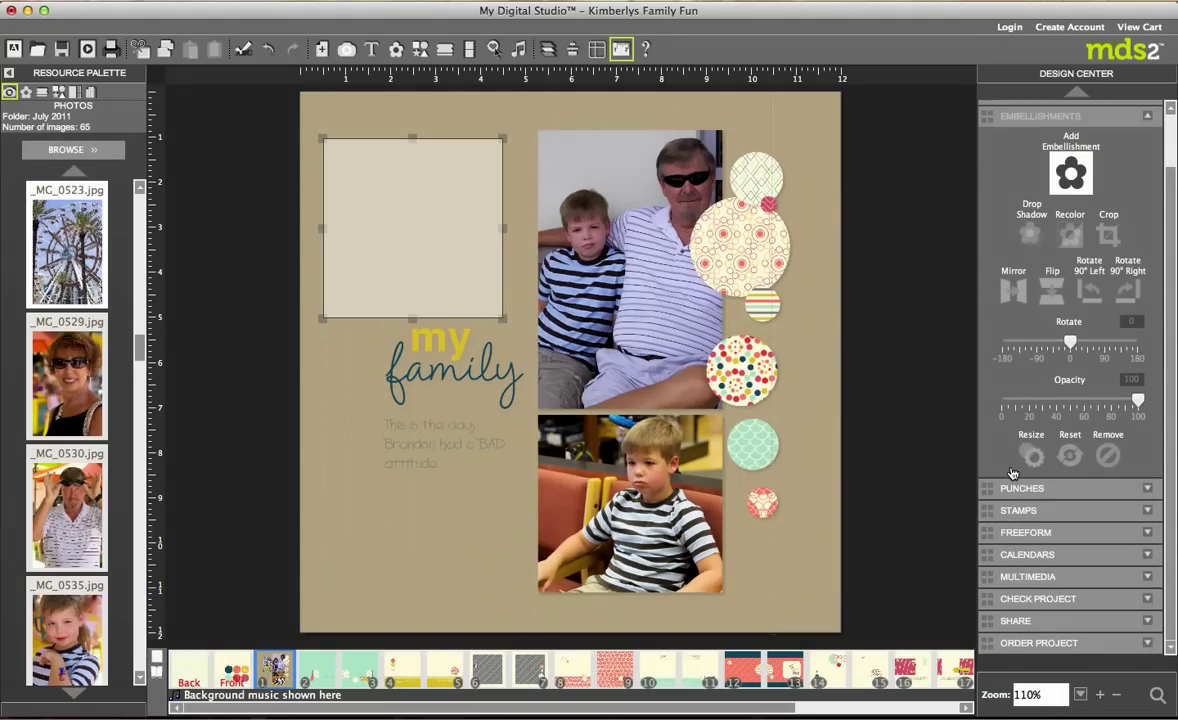
pyautogui.click(1074, 172)
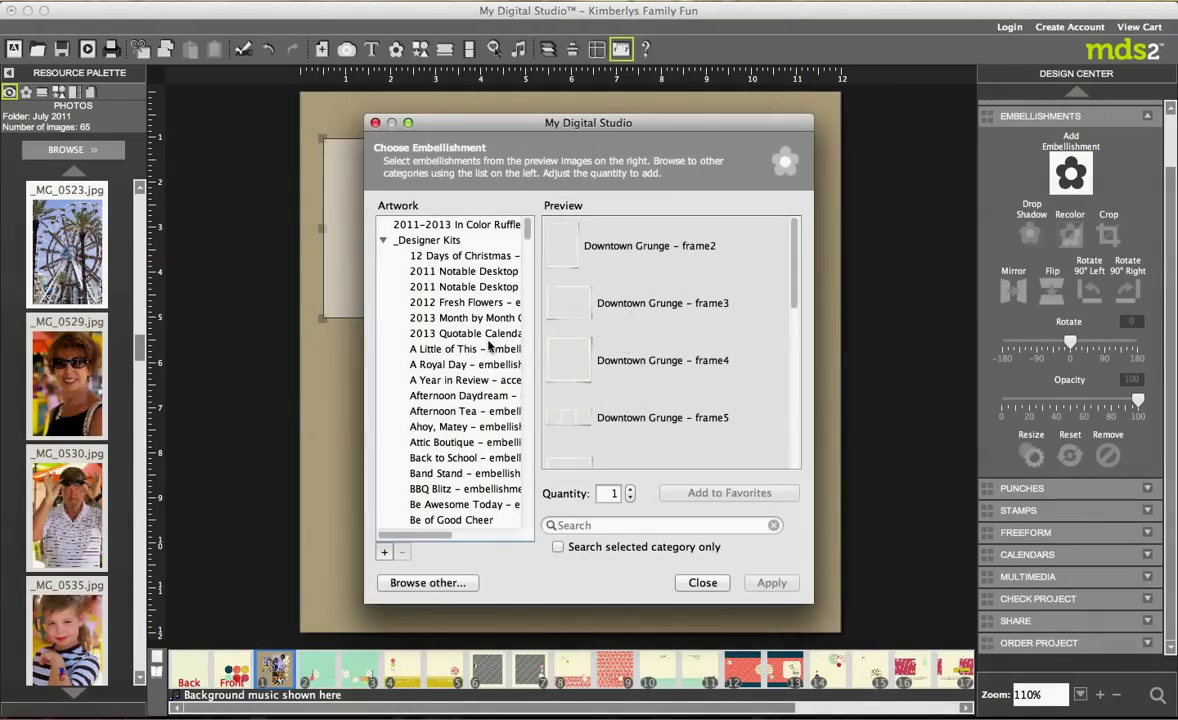
pyautogui.scroll(-10, 580, 330)
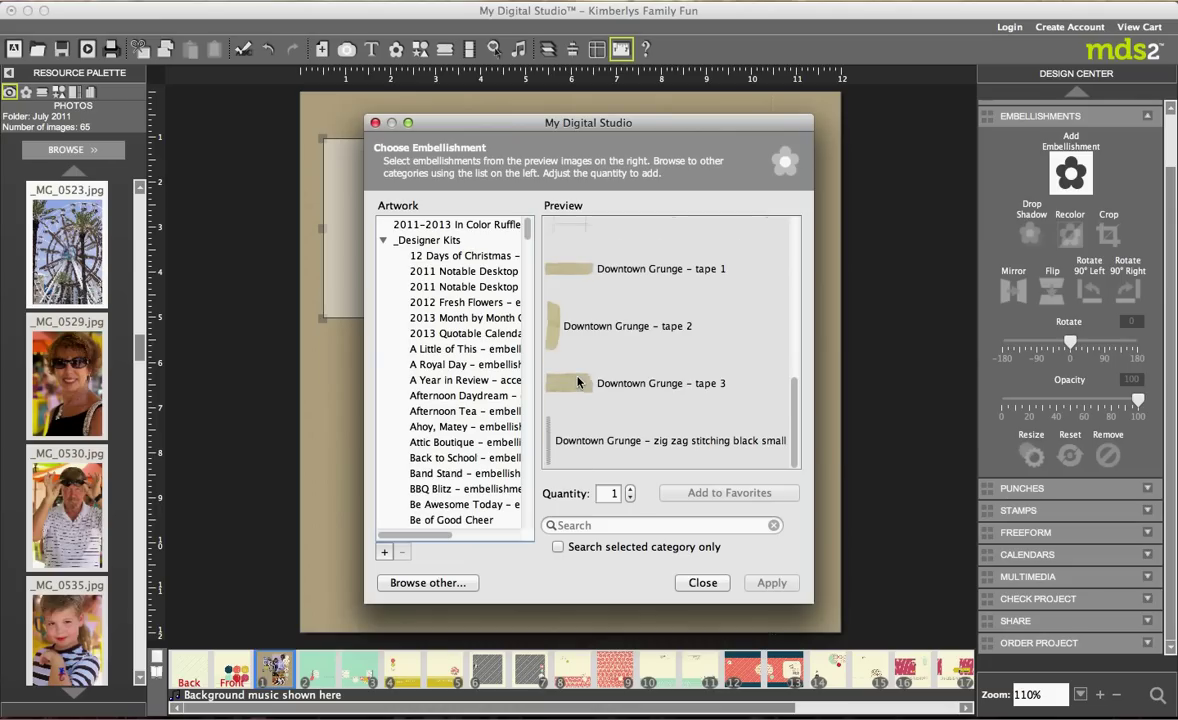
pyautogui.click(577, 381)
pyautogui.click(771, 582)
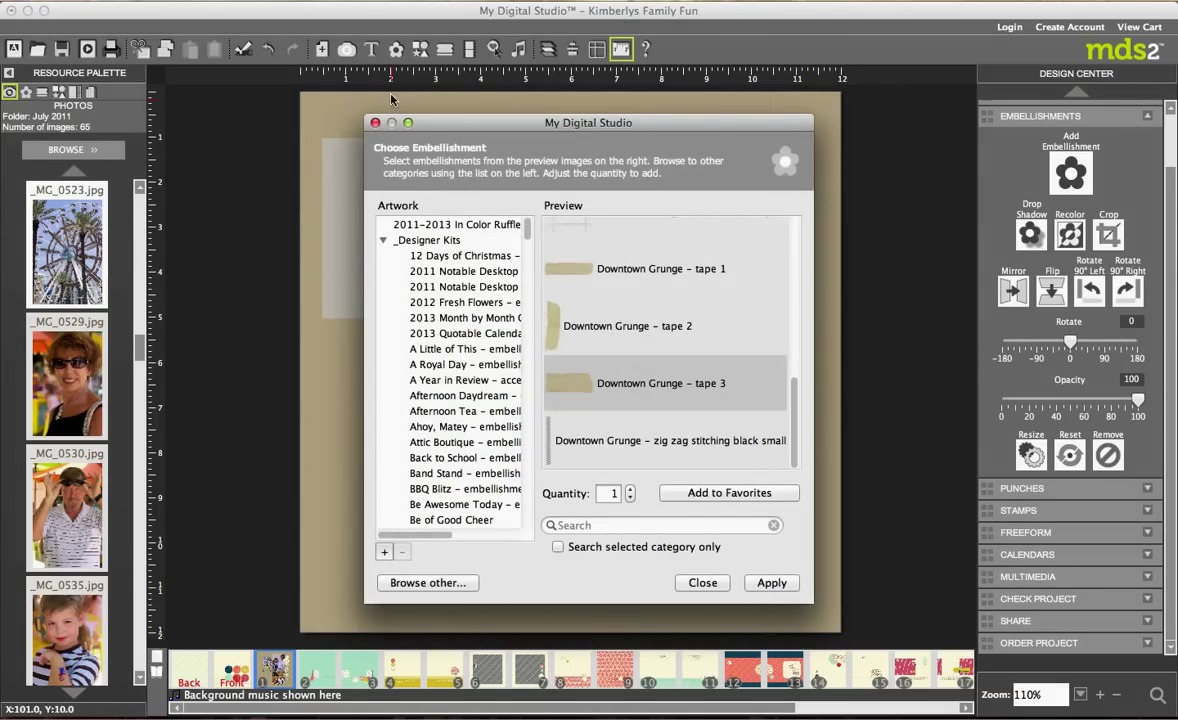
# - Move the tape onto the upper photo's upper-left corner and give it a drop shadow with 35% opacity and blur 5
pyautogui.click(375, 123)
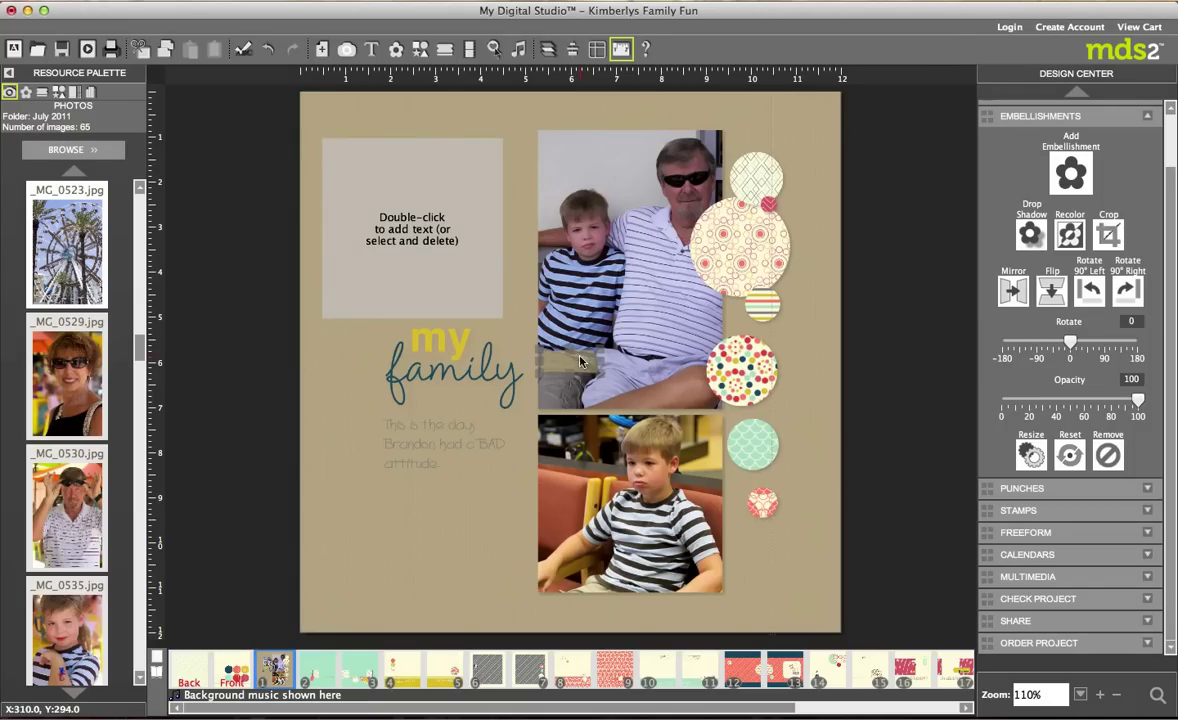
pyautogui.moveTo(577, 358); pyautogui.dragTo(576, 127)
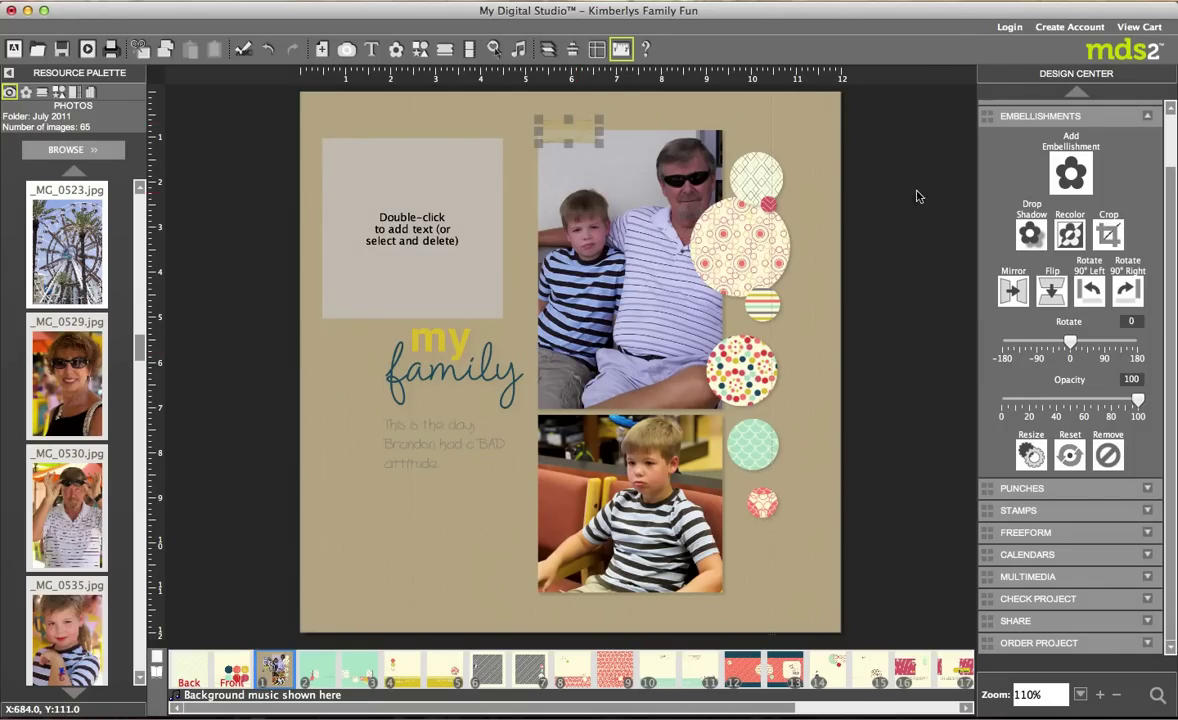
pyautogui.click(1031, 235)
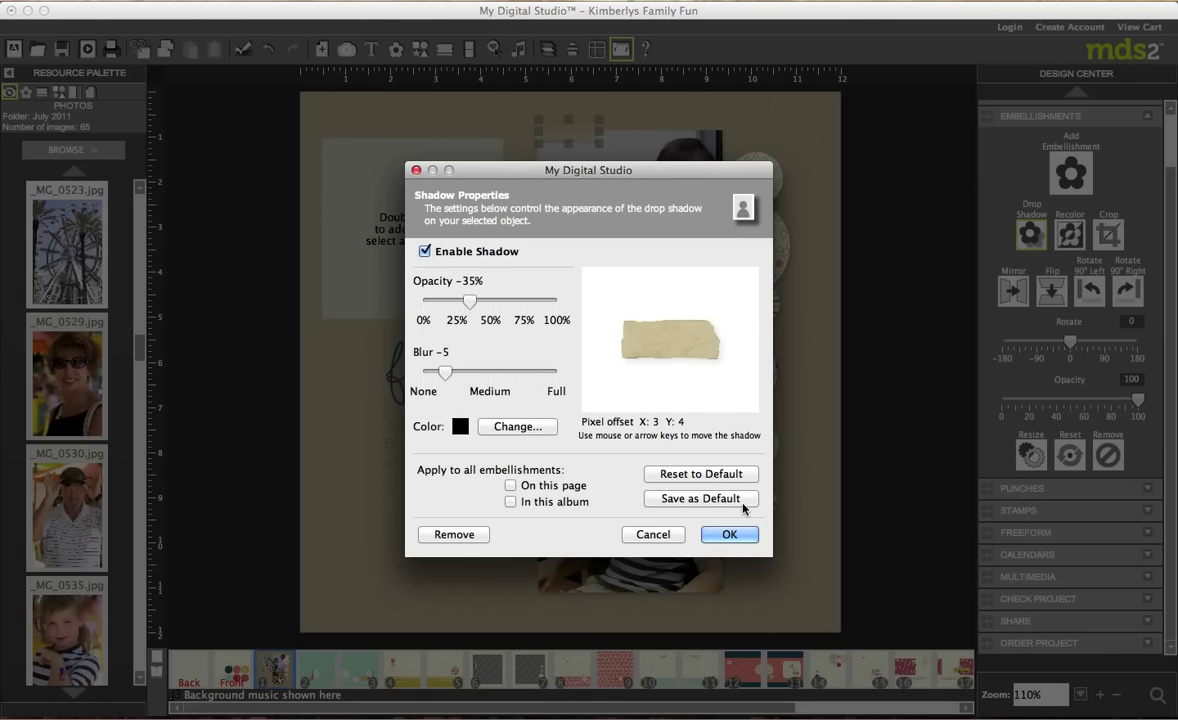
pyautogui.click(731, 534)
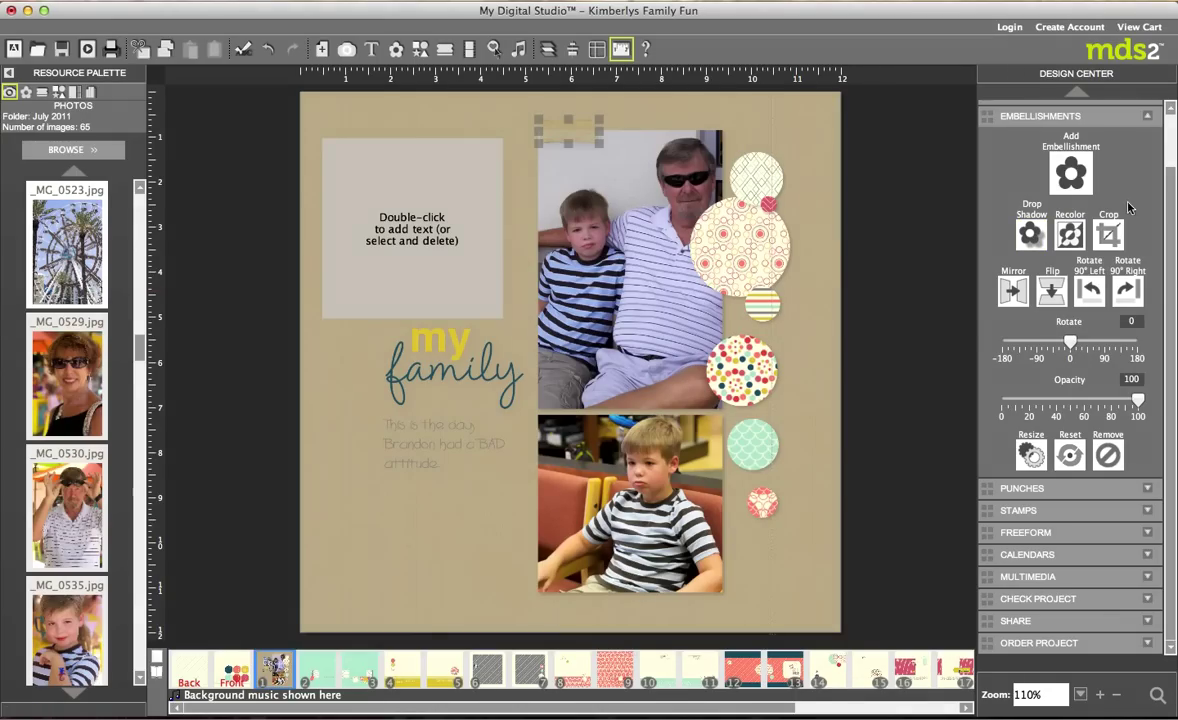
# - Recolor the tape embellishment with the dark brown from the Stampin' Up! palette
pyautogui.click(1075, 233)
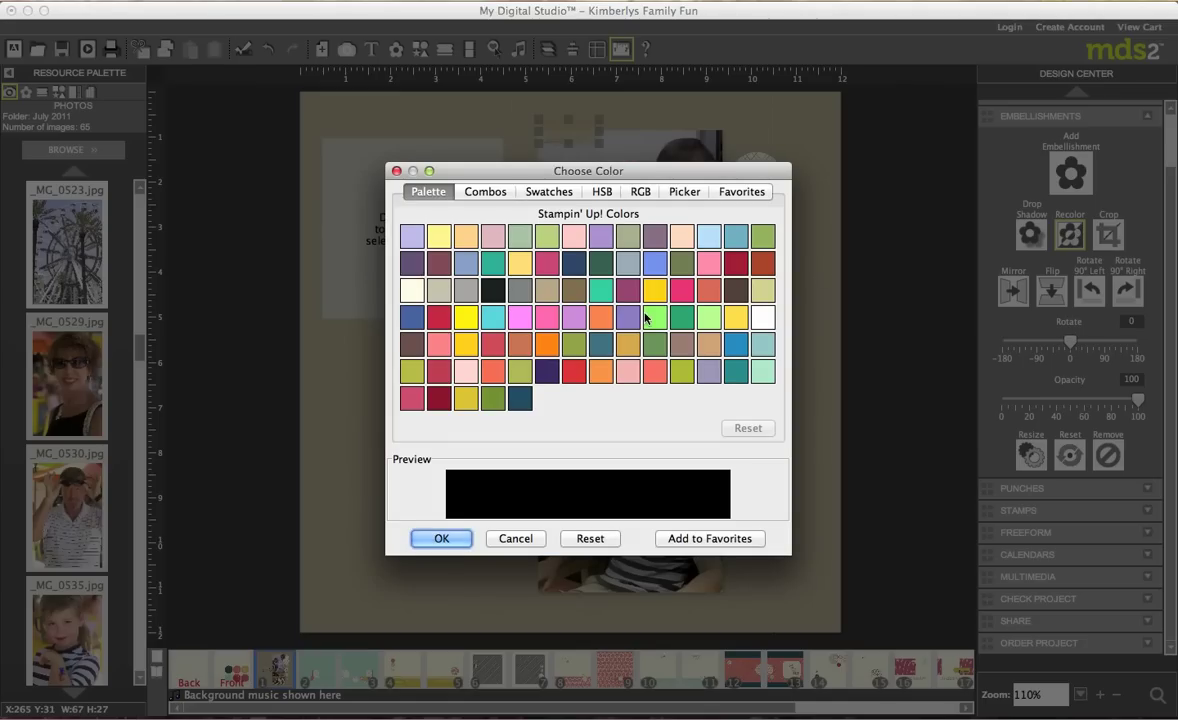
pyautogui.click(741, 286)
pyautogui.click(441, 539)
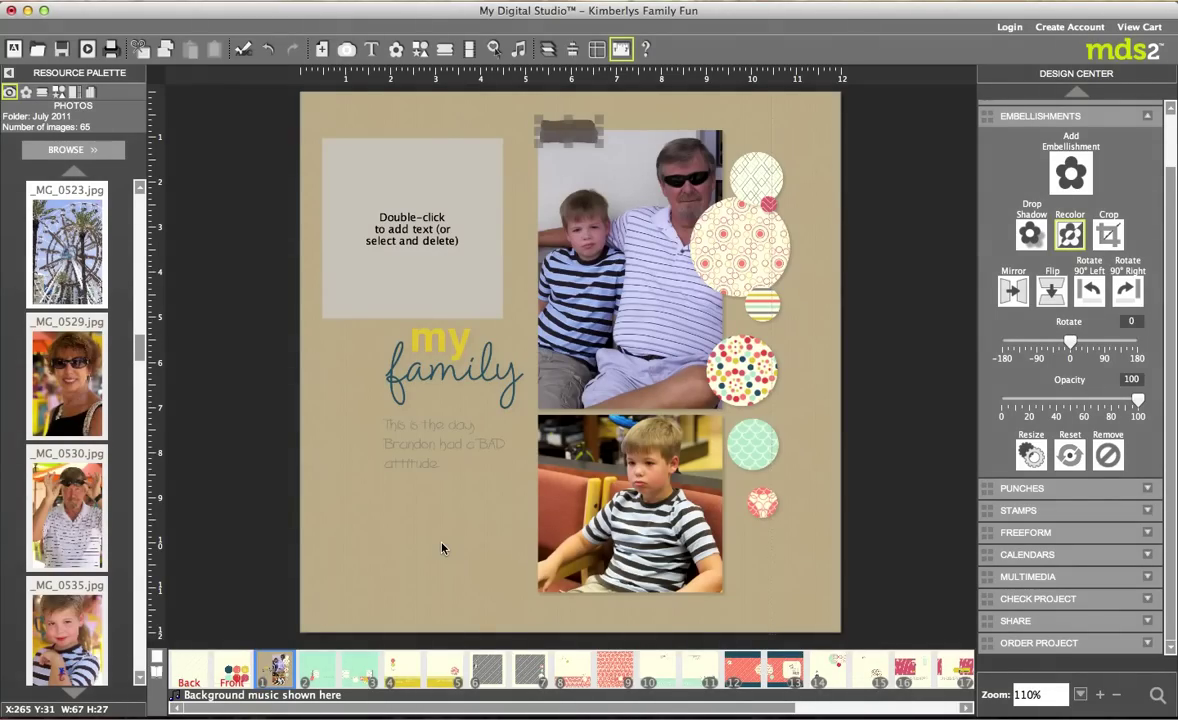
pyautogui.click(505, 118)
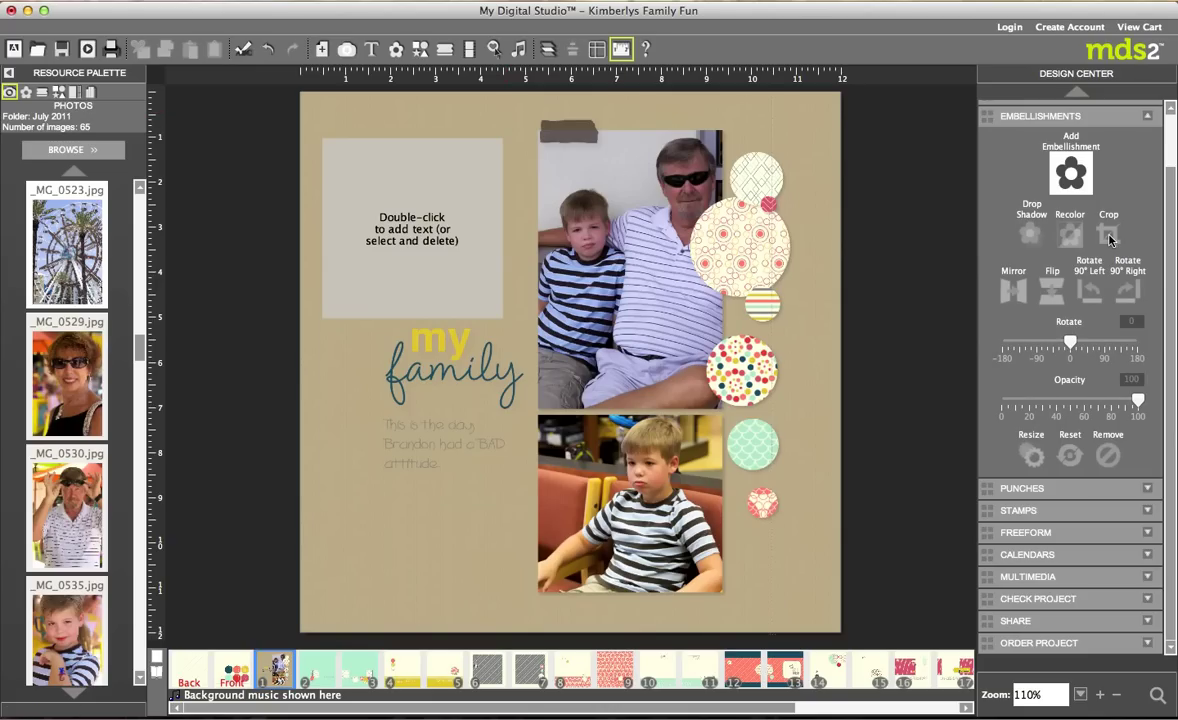
# - Crop the tape embellishment to roughly its left third, keeping nearly its full height
pyautogui.click(575, 131)
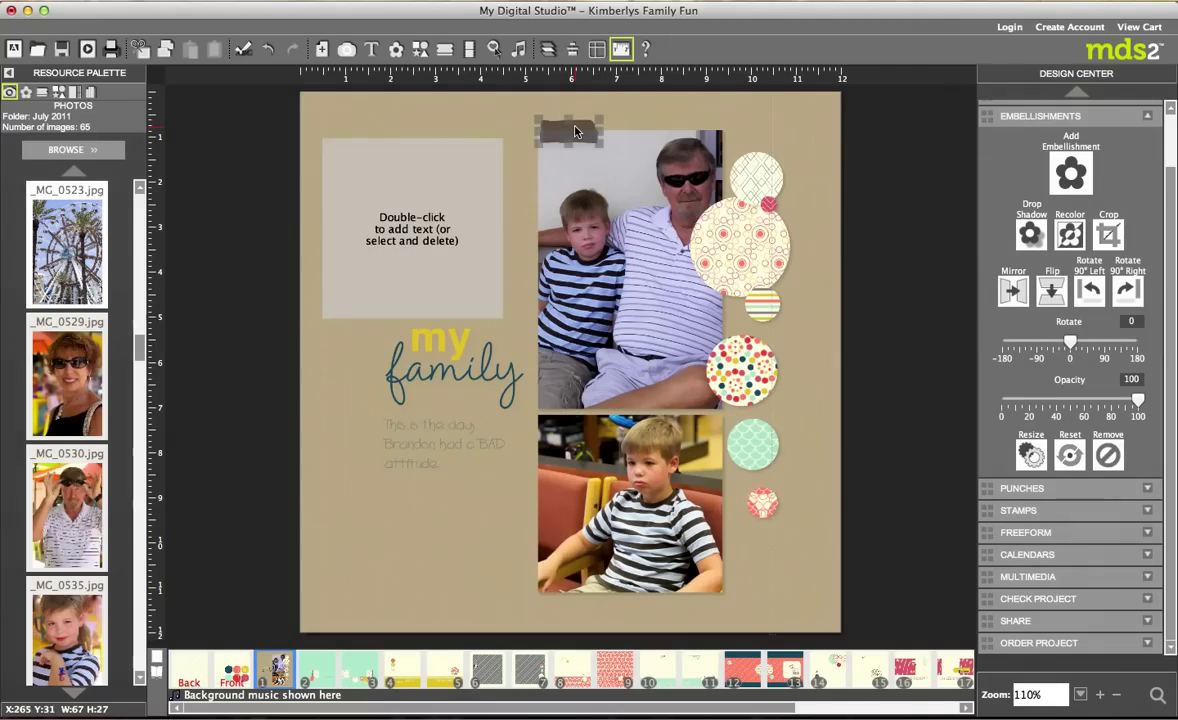
pyautogui.click(1109, 235)
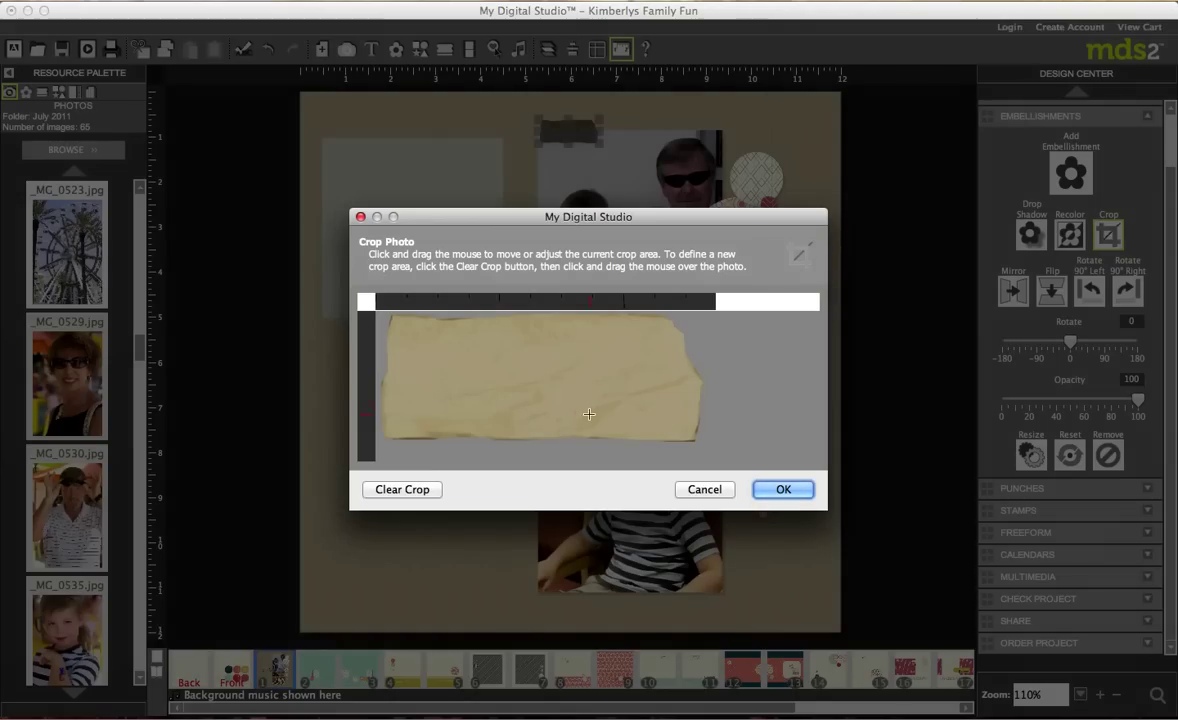
pyautogui.moveTo(390, 313); pyautogui.dragTo(518, 434)
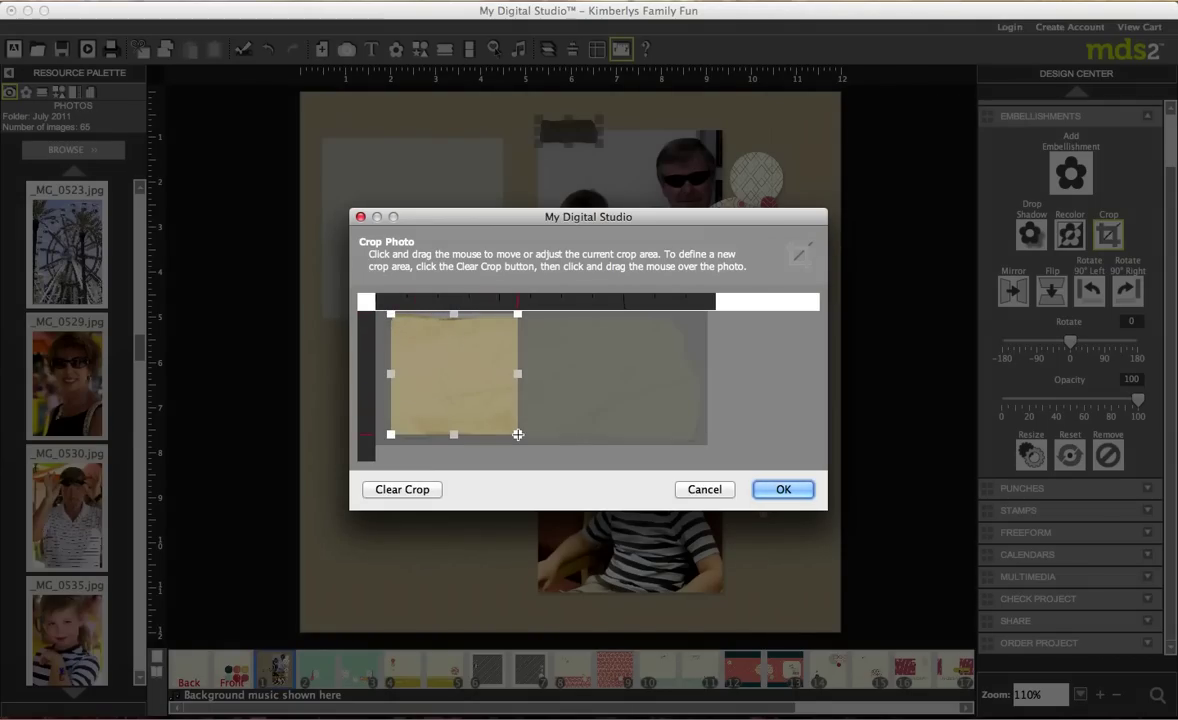
pyautogui.click(784, 490)
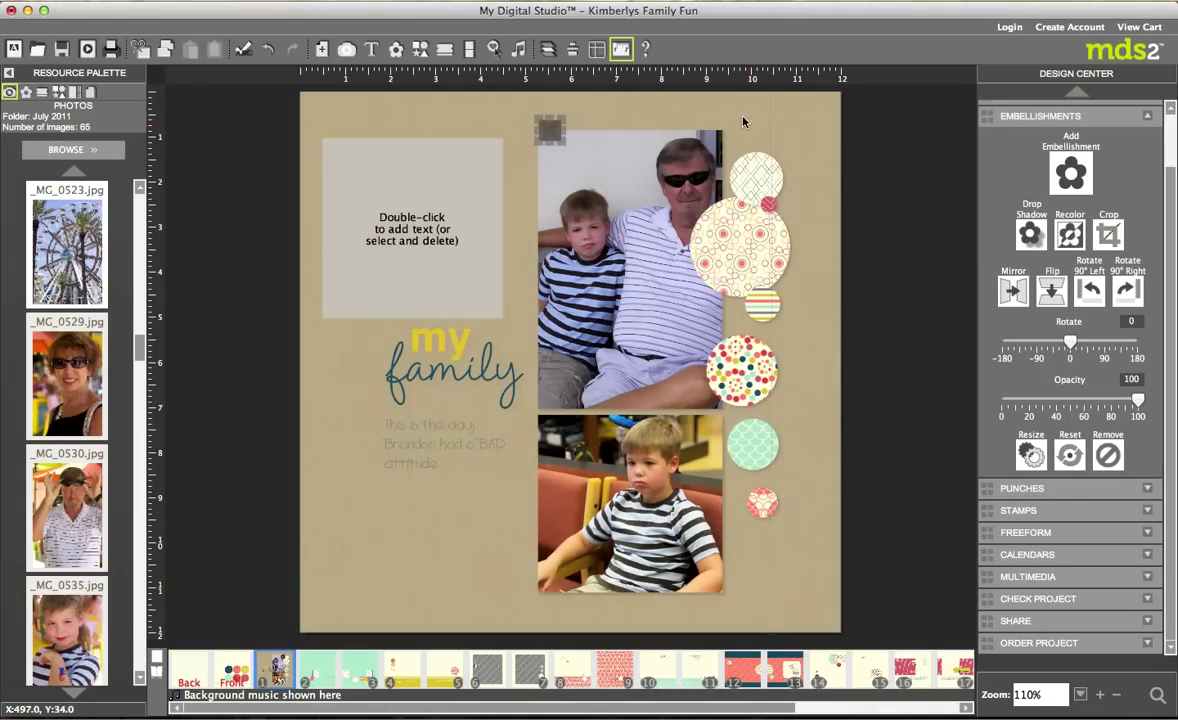
# - Delete the cropped tape piece from the corner of the upper photo
pyautogui.click(687, 121)
pyautogui.click(555, 130)
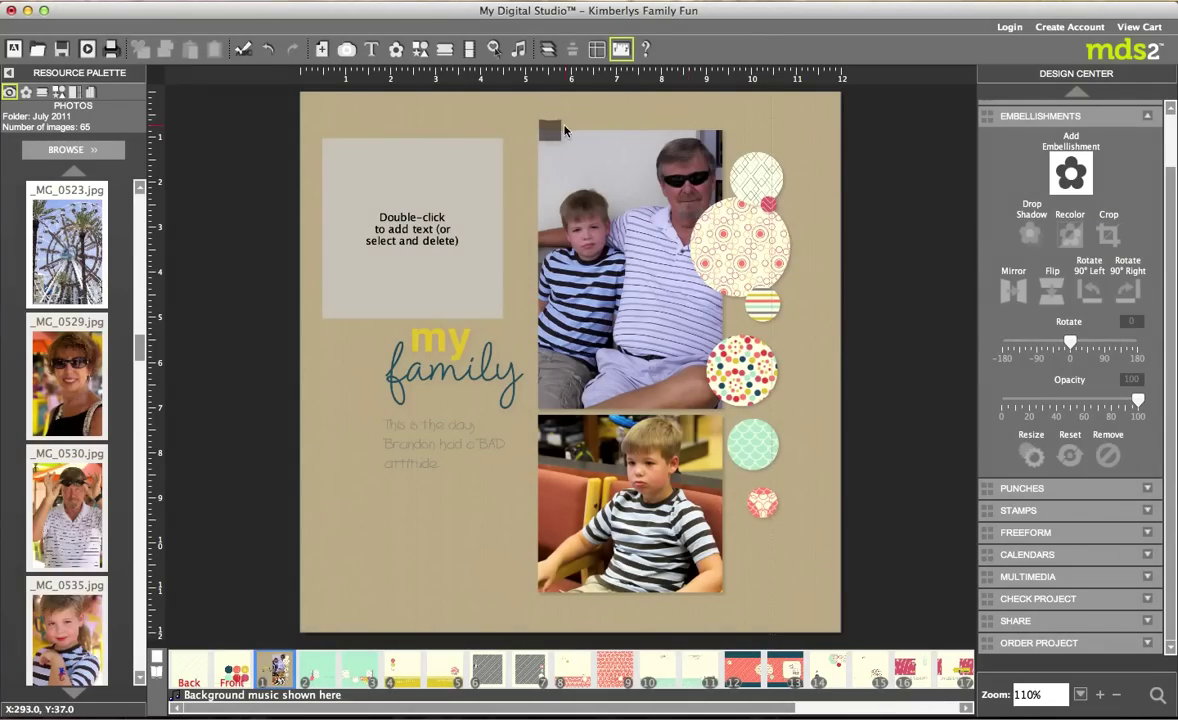
pyautogui.press('Delete')
# - Open the punch tools and bring the option for adding a punch into reach
pyautogui.click(1052, 488)
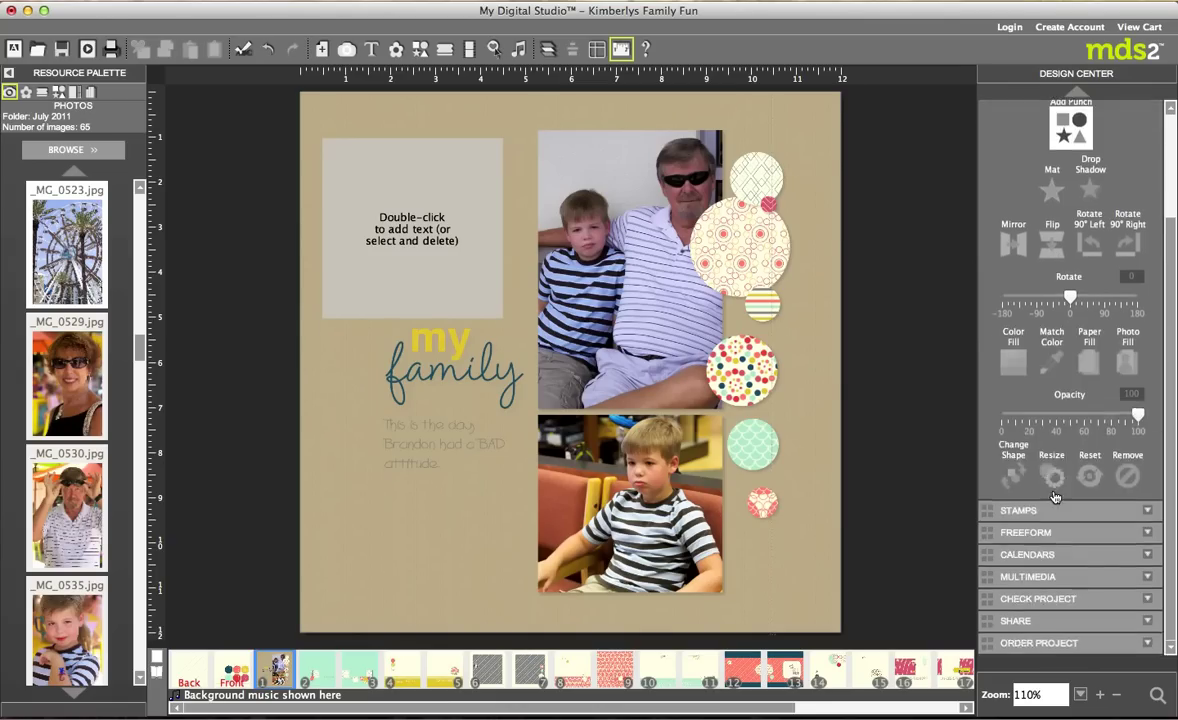
pyautogui.scroll(1, 1055, 497)
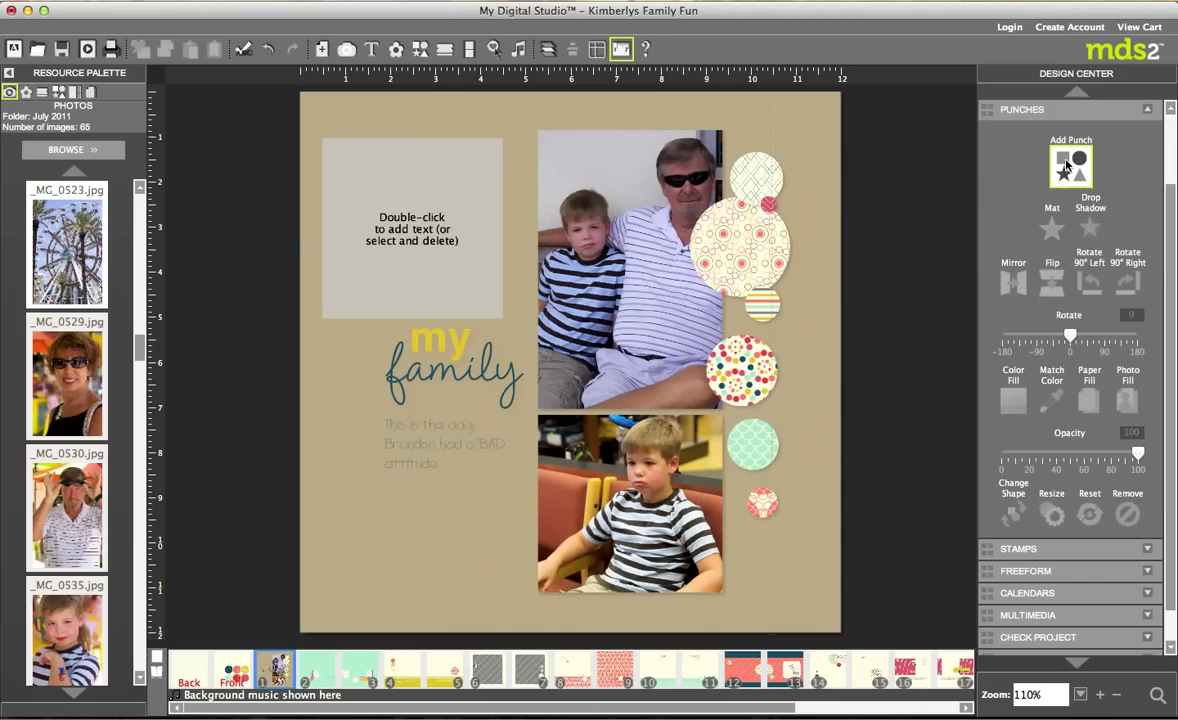